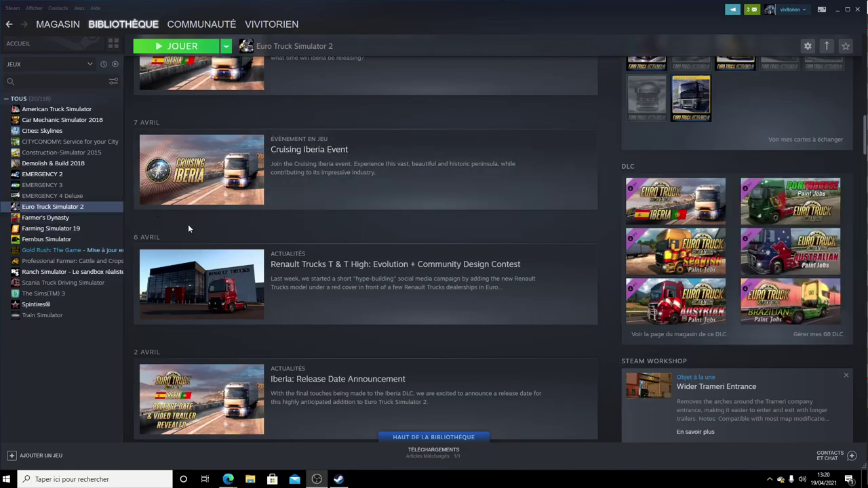
Open the Euro Truck Simulator 2 properties and review the available game versions in its Betas list
right_click(72, 208)
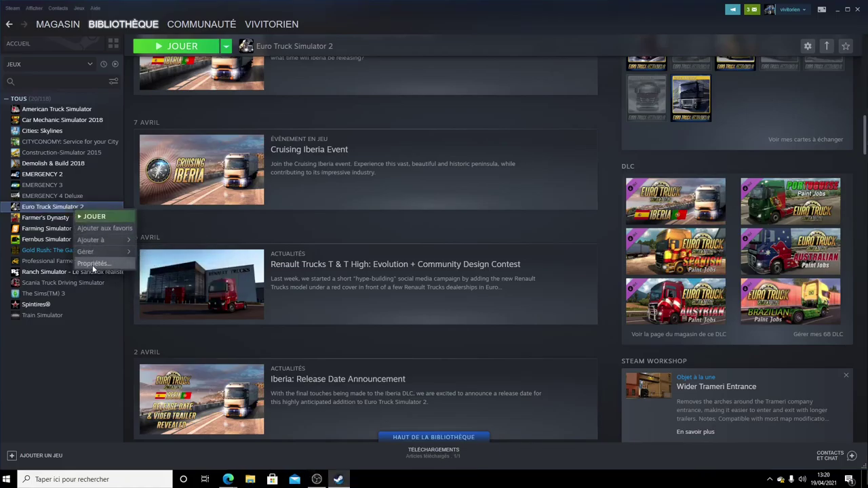
click(95, 270)
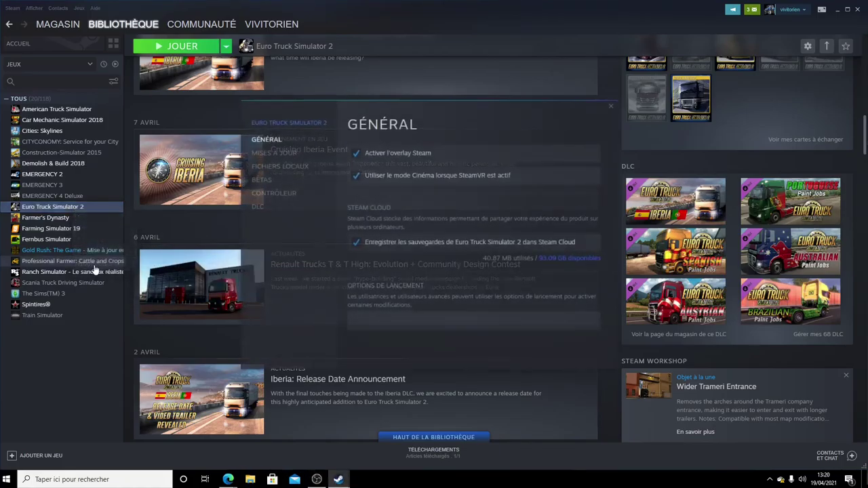
click(256, 179)
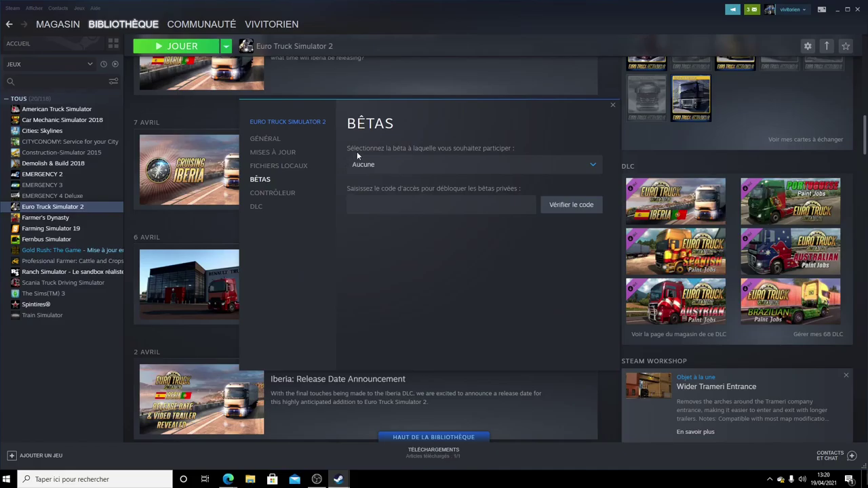
click(594, 167)
drag(598, 218, 602, 317)
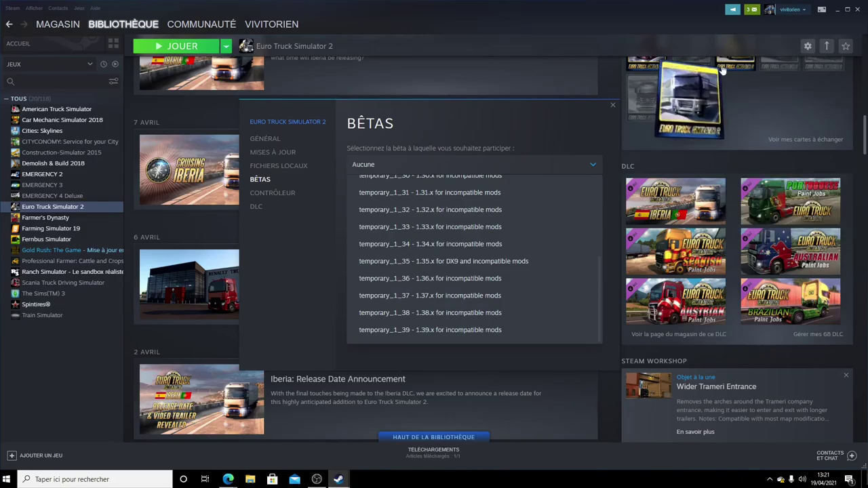
Clear the desktop by minimizing Steam and the browser and closing the game properties and the updater window
click(837, 10)
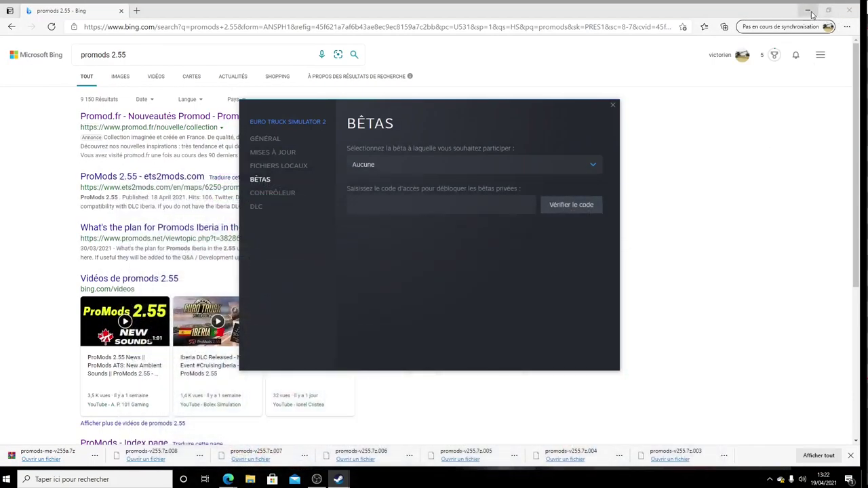
click(808, 11)
click(806, 10)
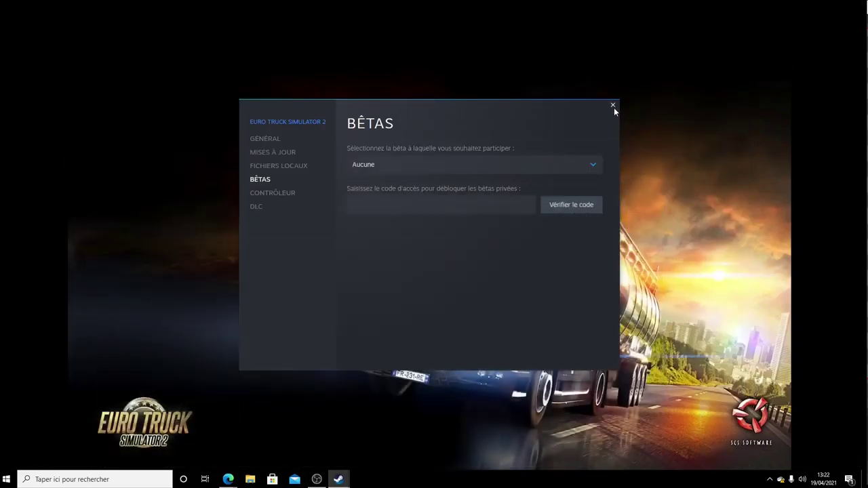
click(613, 106)
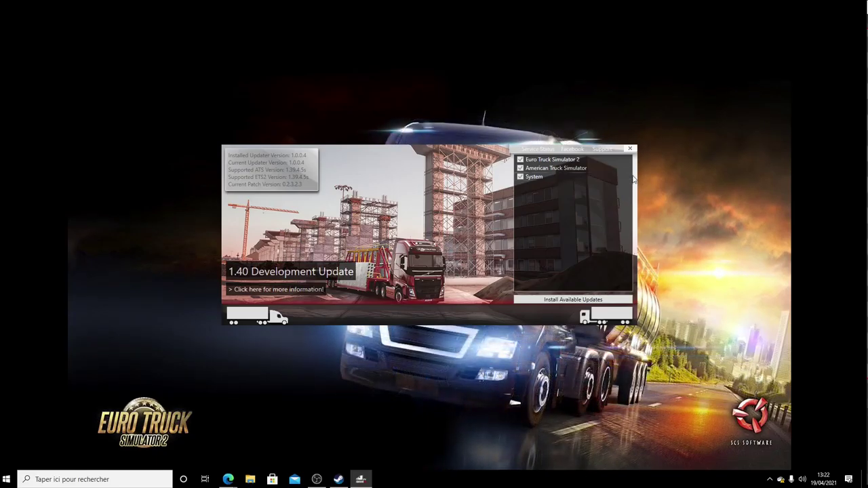
click(629, 152)
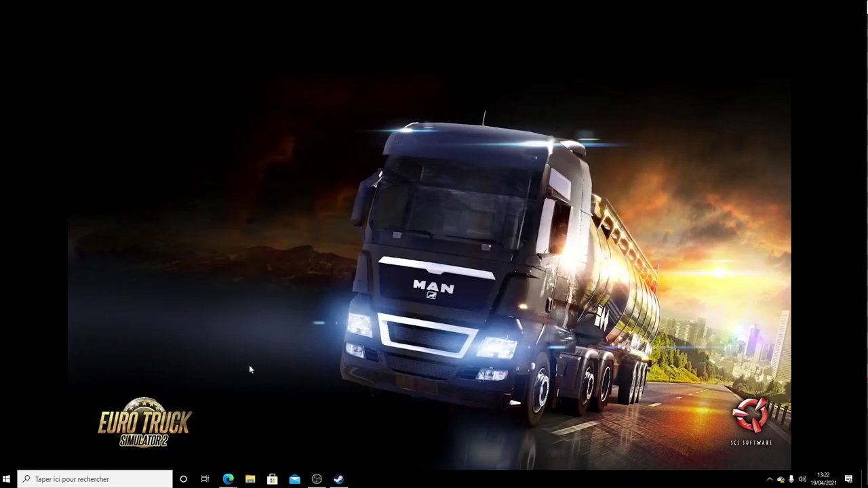
Switch back to Steam, check the beta selection in the Euro Truck Simulator 2 properties, and close them
click(338, 479)
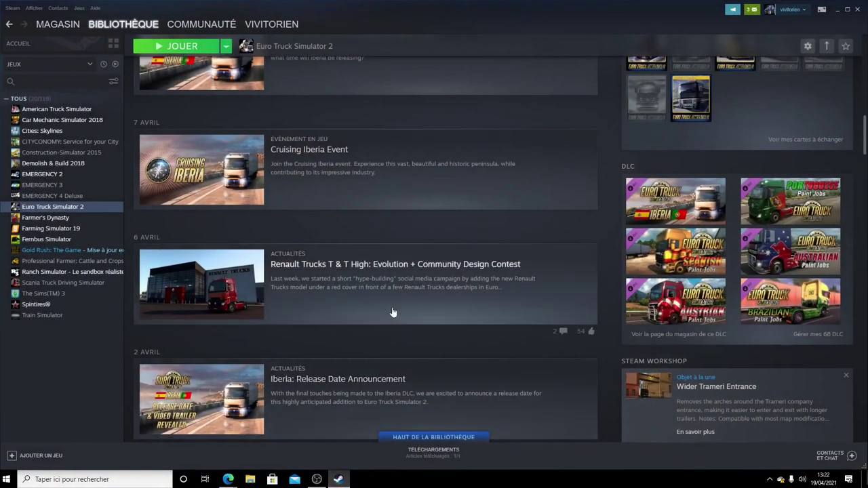
right_click(81, 208)
click(115, 264)
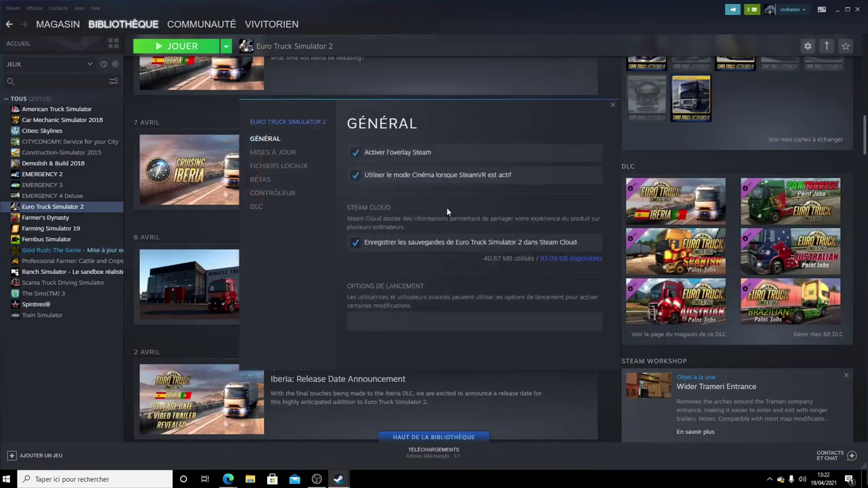
click(265, 182)
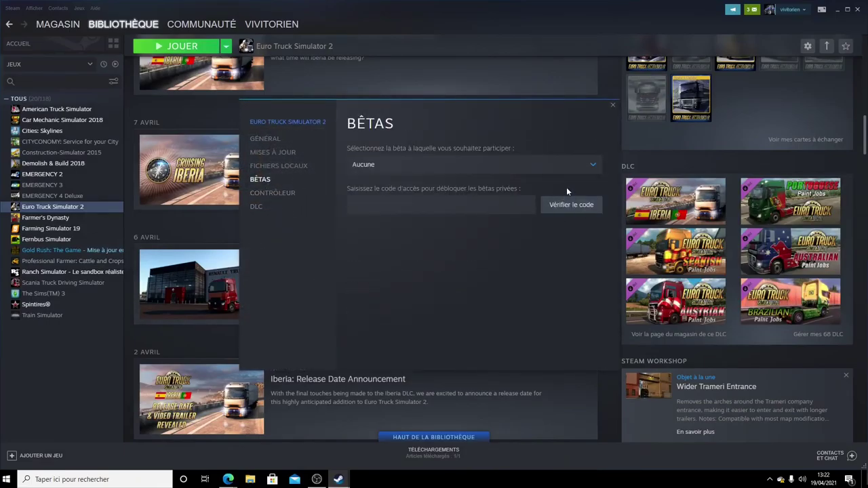
click(594, 165)
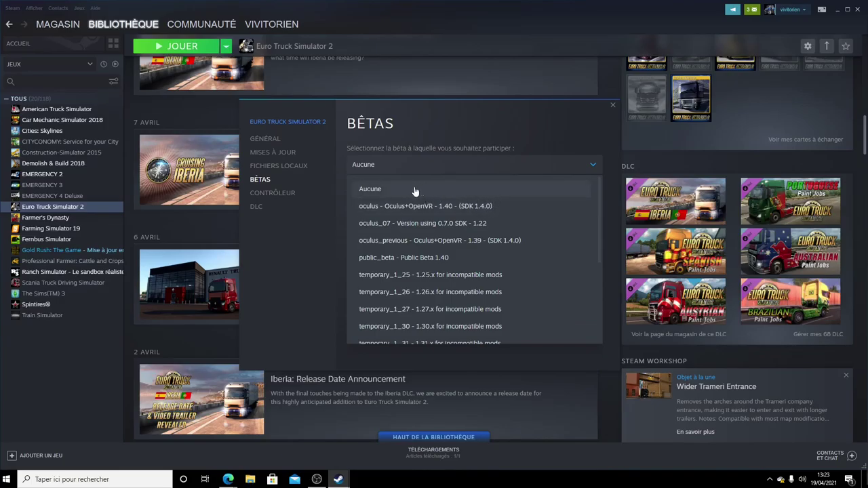
click(613, 105)
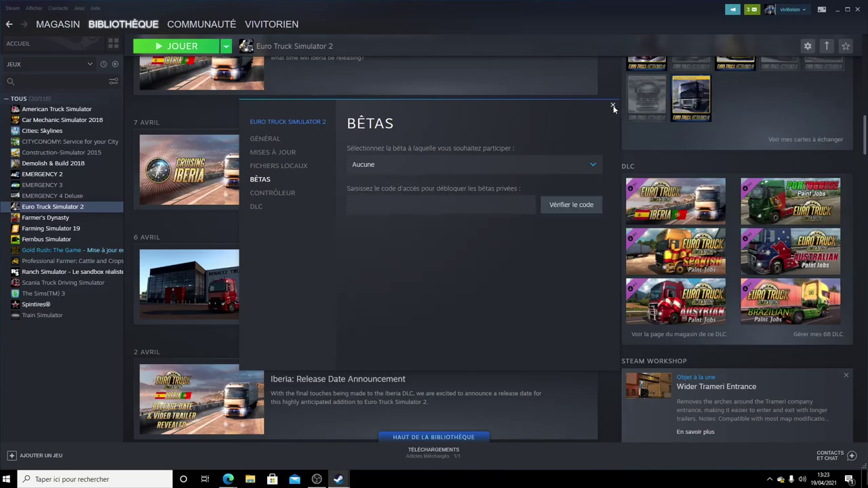
click(612, 106)
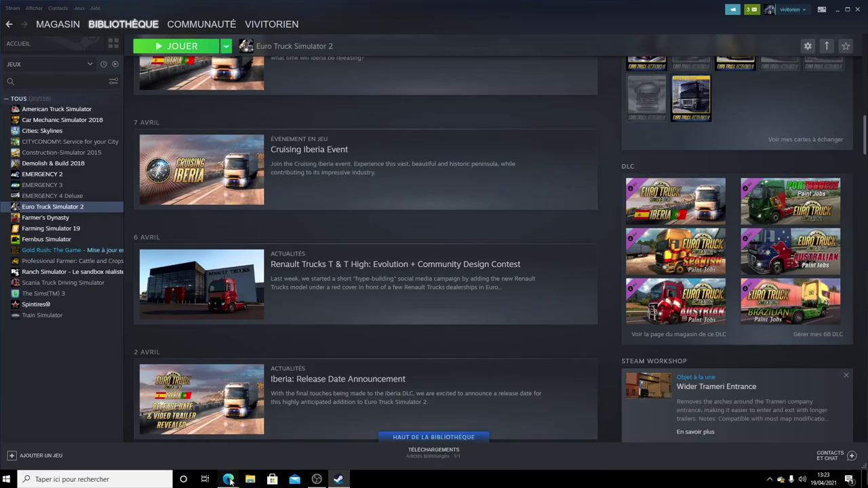
Switch to the browser and open the ProMods Europe installation page from the ProMods home page to review step 1
mouse_move(228, 478)
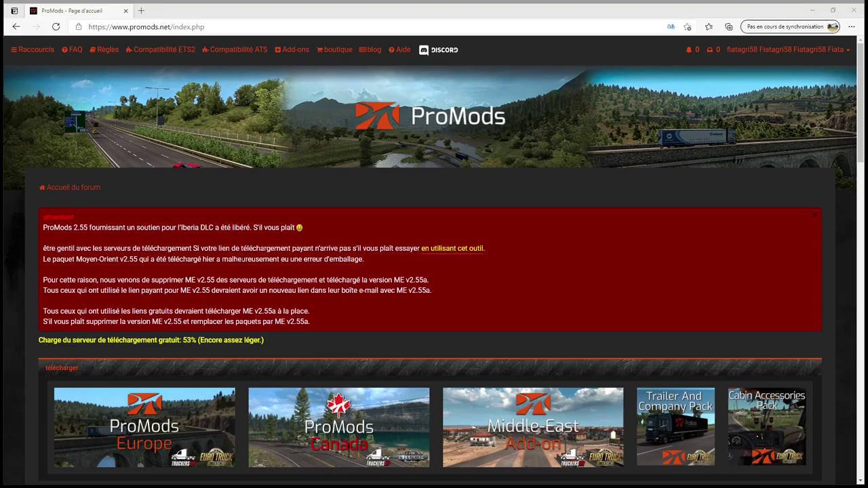
scroll(203, 248, down, 1)
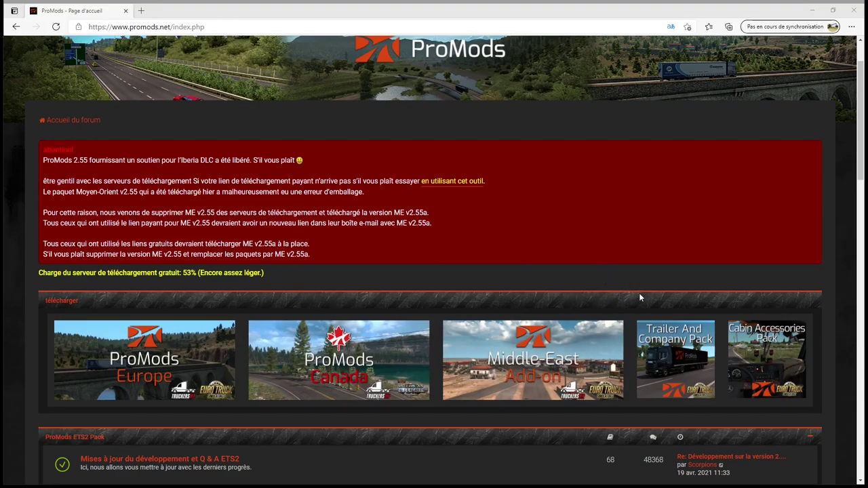
click(135, 360)
scroll(373, 264, down, 3)
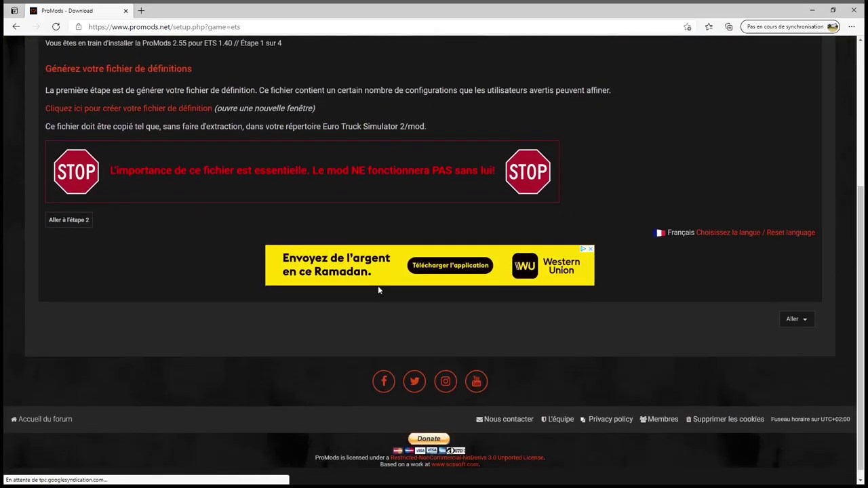
scroll(377, 285, up, 4)
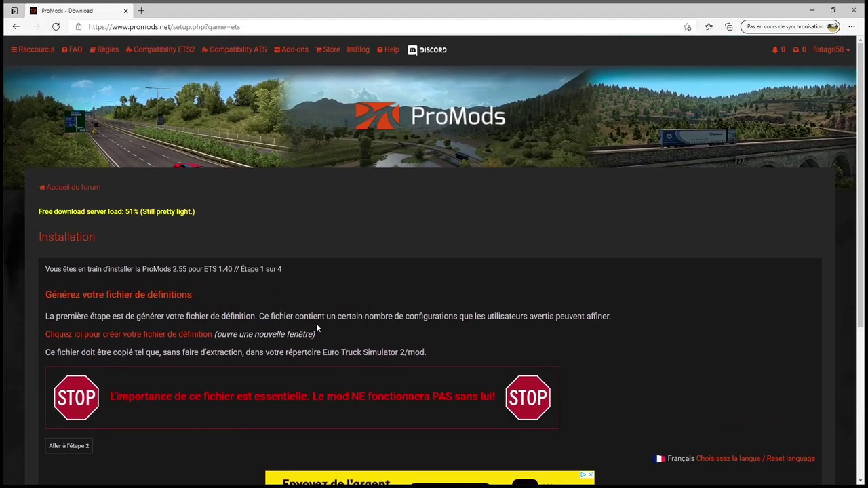
scroll(303, 229, down, 1)
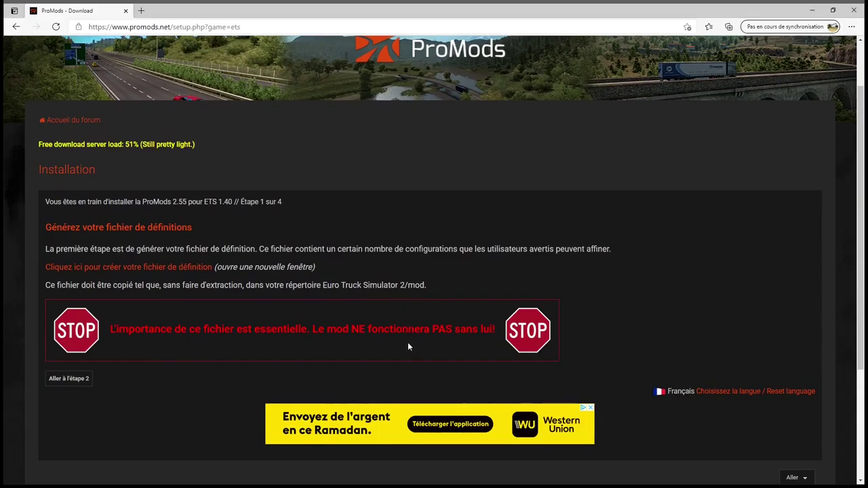
scroll(461, 298, up, 1)
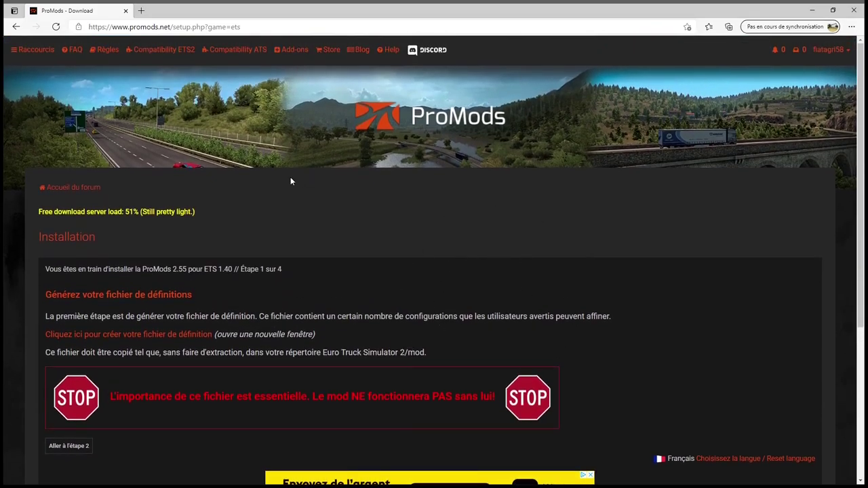
Open the ETS2 compatibility page and translate it into French to examine the game version and DLC requirements
click(167, 53)
scroll(370, 236, down, 1)
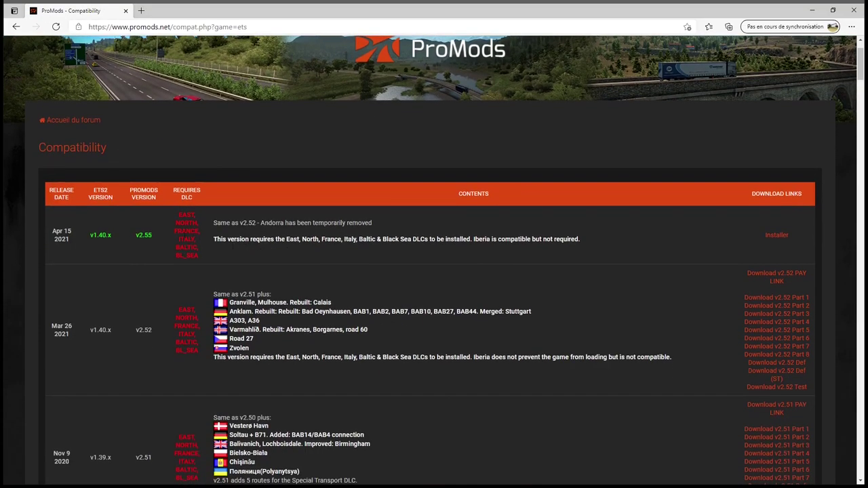
scroll(108, 241, down, 2)
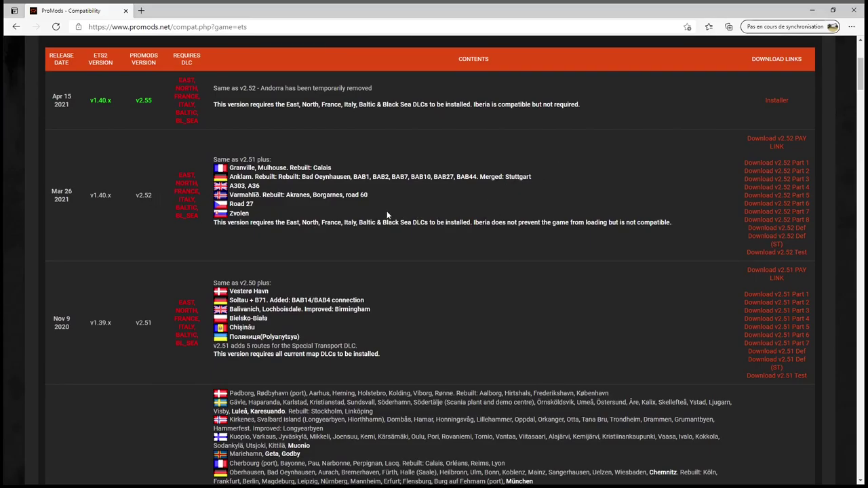
scroll(535, 181, up, 1)
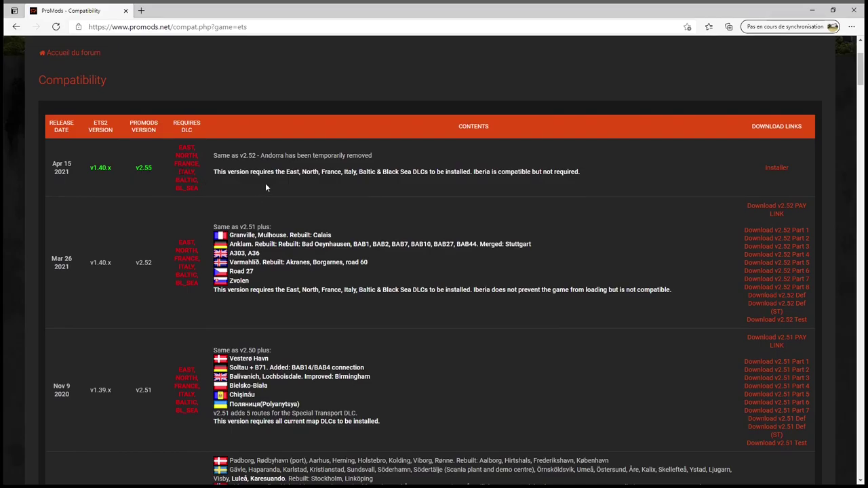
right_click(391, 194)
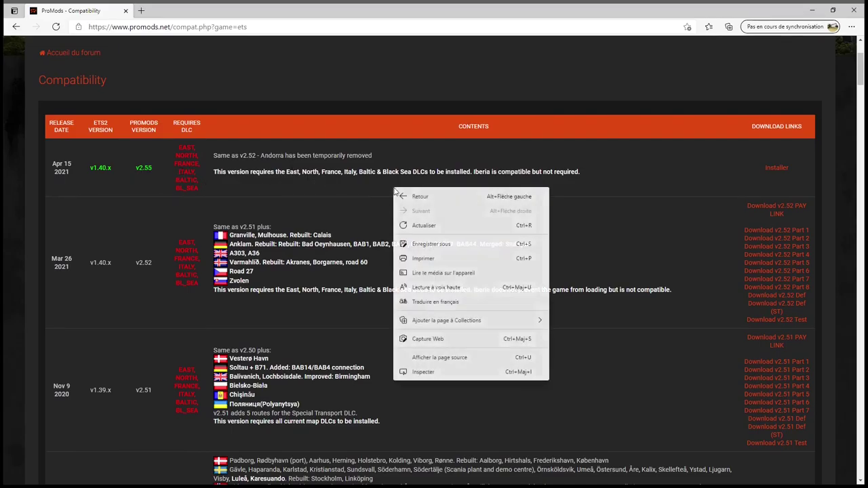
click(439, 306)
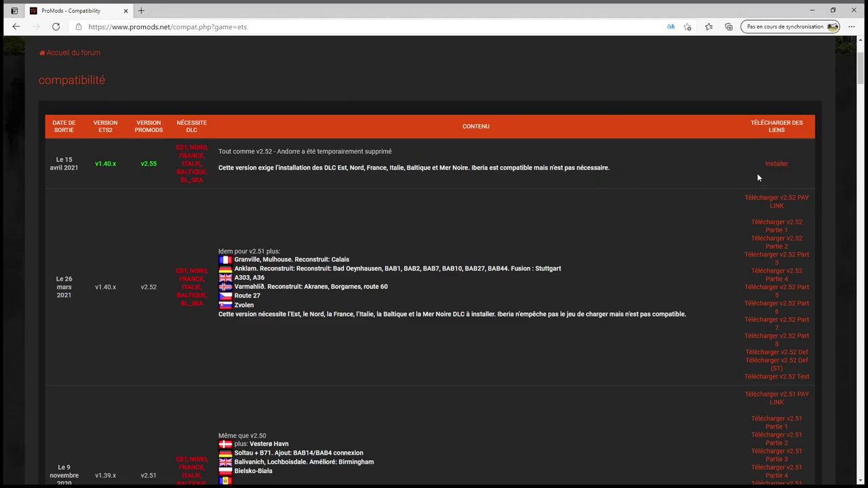
Open the installer page for ProMods v2.55 from the compatibility table
click(778, 165)
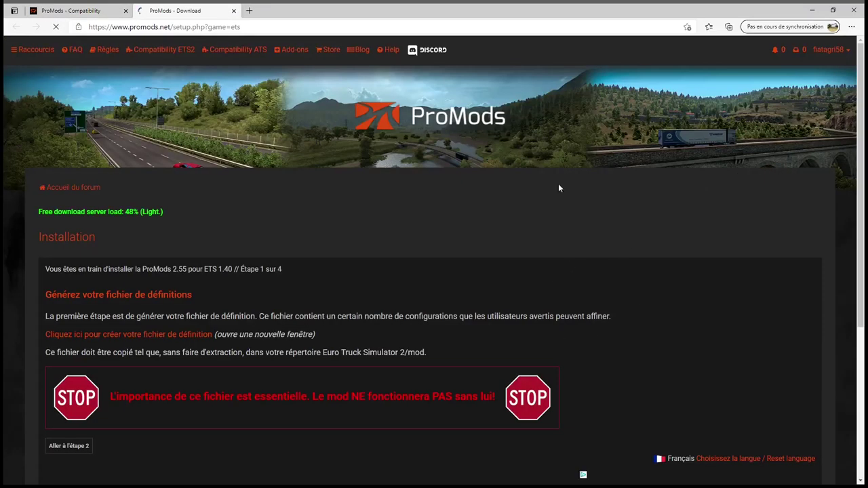
scroll(458, 172, down, 2)
scroll(458, 172, down, 1)
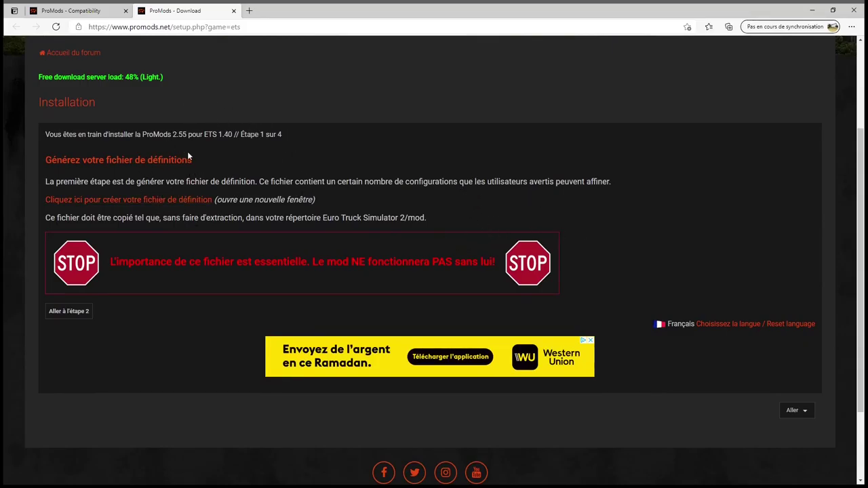
Open the definition file generator, review its sound, damage, vegetation, colour and DLC options, and close it
click(155, 202)
scroll(338, 271, down, 2)
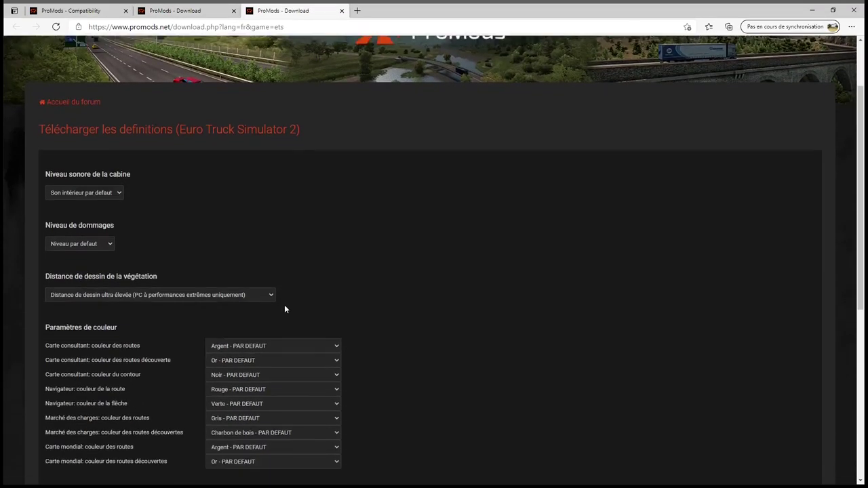
scroll(157, 121, down, 3)
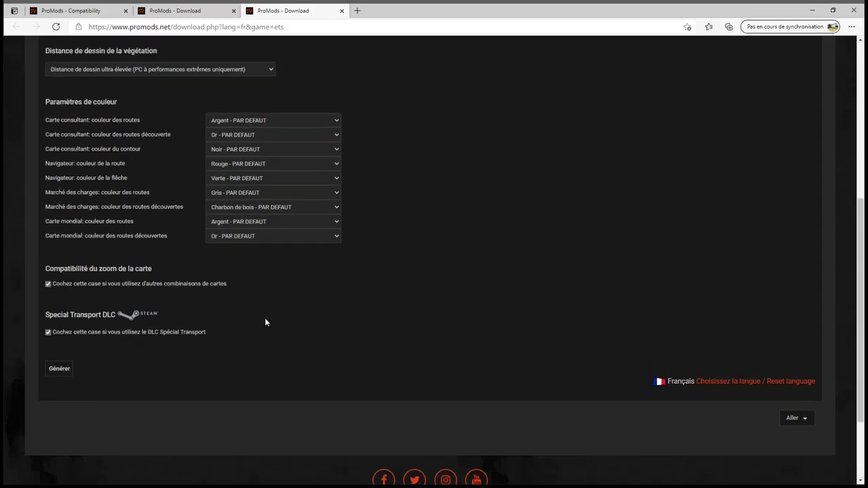
scroll(264, 318, up, 2)
click(342, 10)
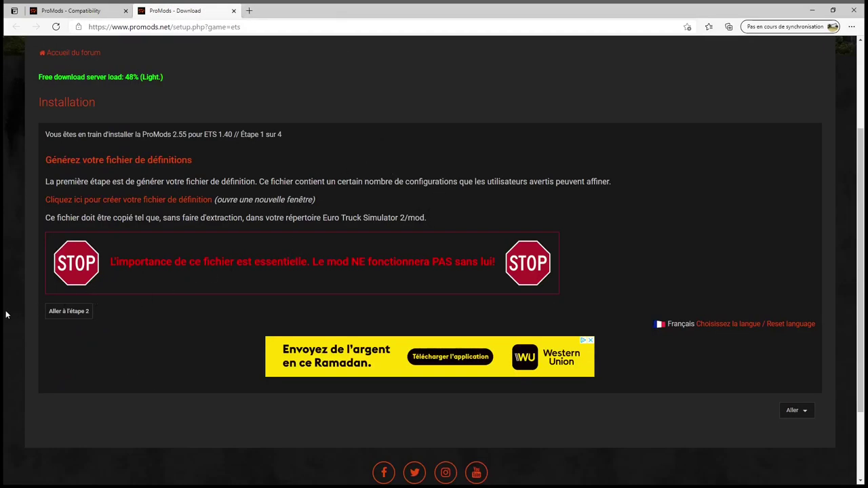
Proceed to installation step 2 and compare the Premium and Standard download methods
click(61, 313)
scroll(555, 326, down, 2)
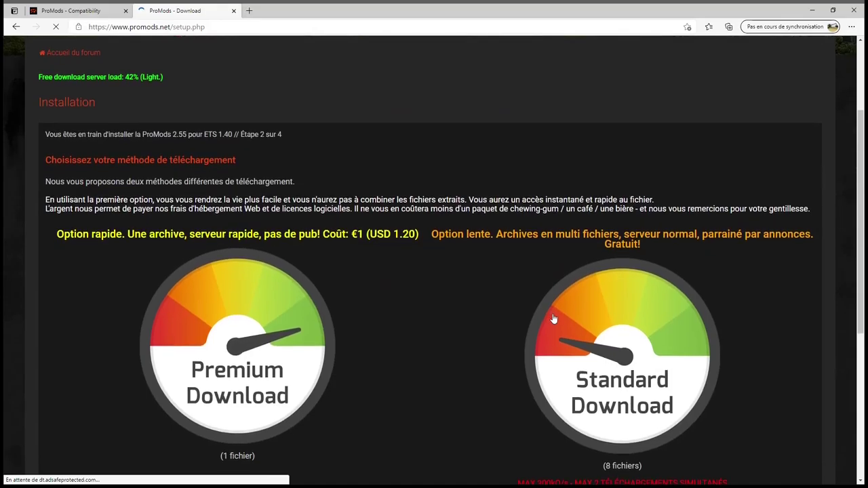
scroll(536, 332, up, 1)
scroll(508, 313, down, 1)
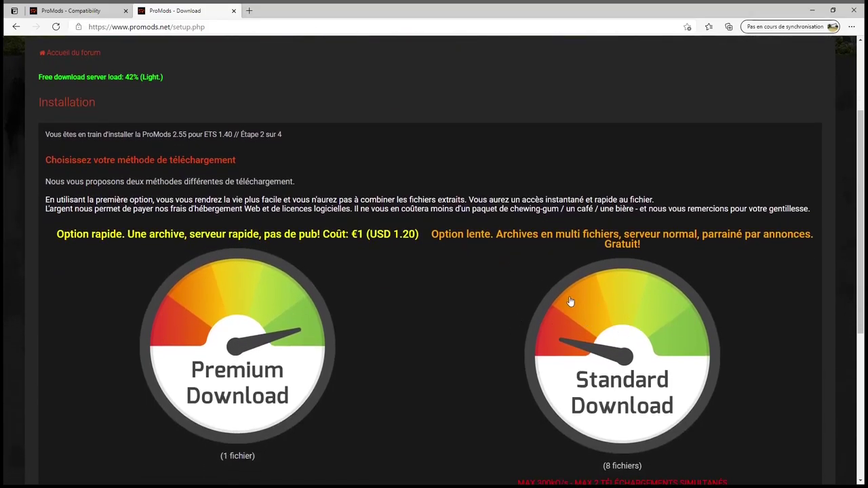
scroll(504, 175, down, 1)
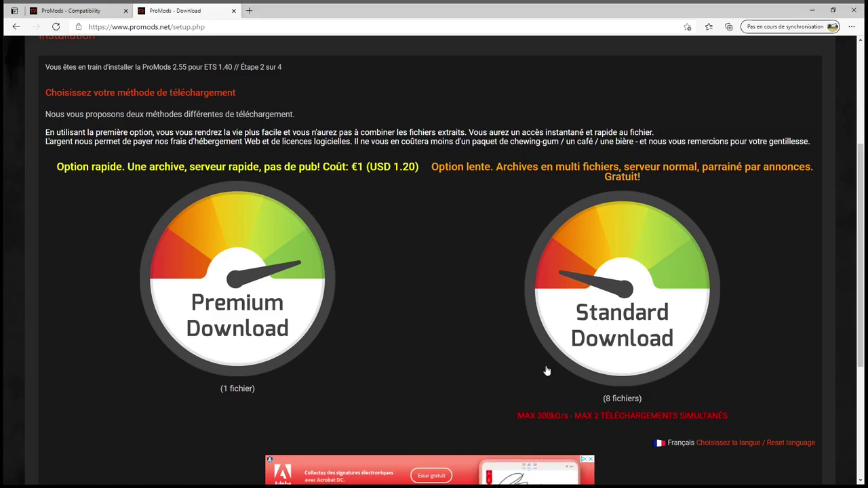
scroll(658, 337, down, 2)
scroll(644, 356, up, 2)
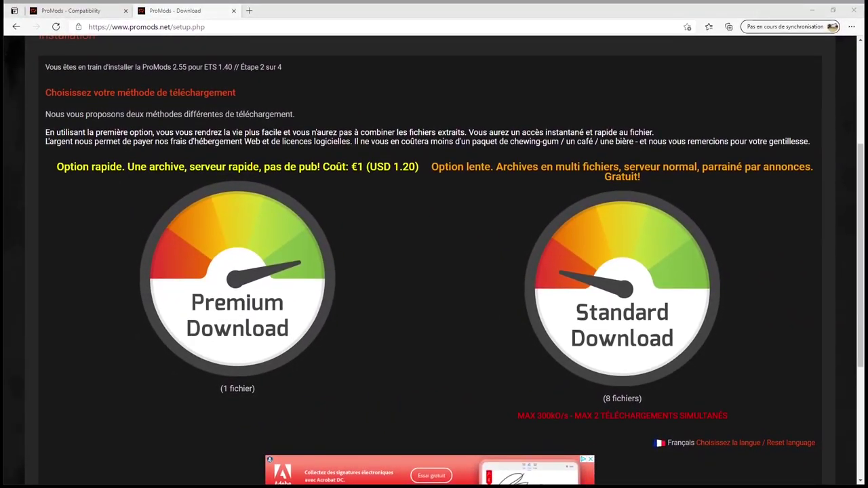
scroll(562, 388, down, 3)
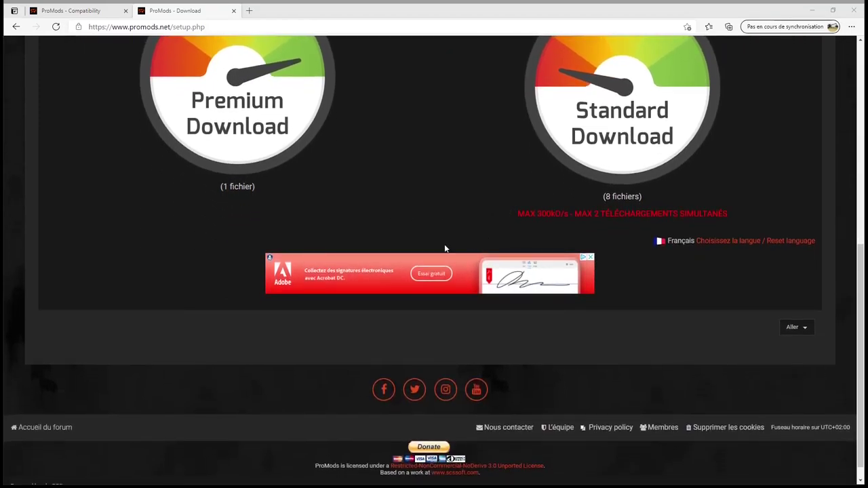
Close the installer page and return to the v2.55 entry in the ETS2 compatibility table
scroll(443, 248, up, 4)
click(233, 10)
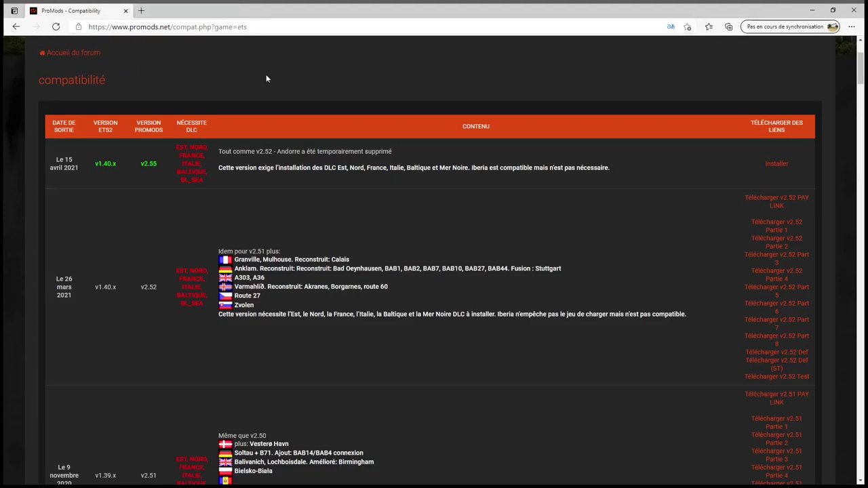
scroll(156, 151, up, 2)
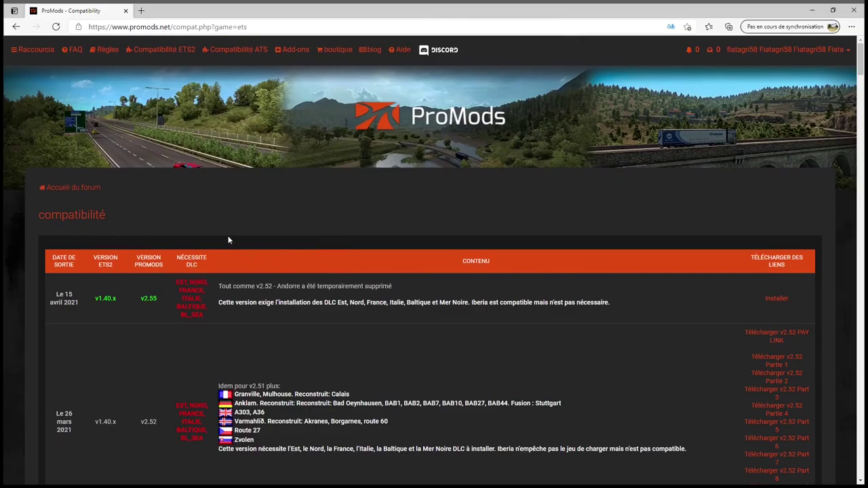
scroll(208, 240, down, 1)
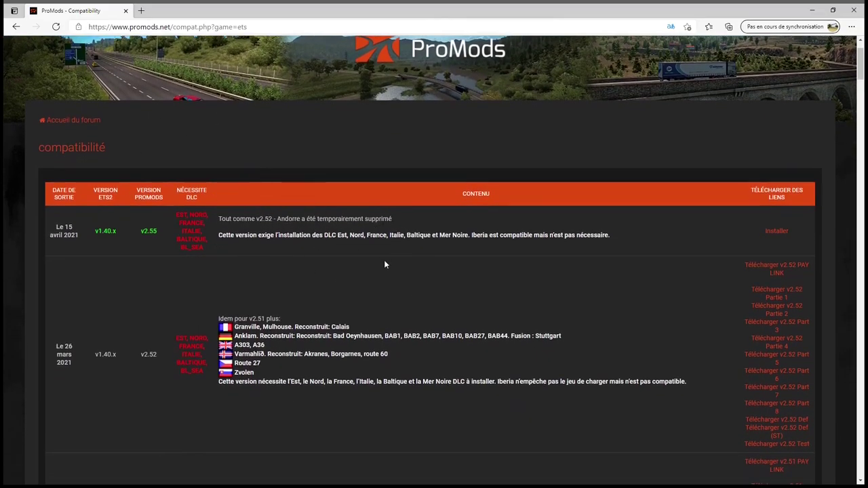
Reopen the ProMods v2.55 installer, proceed to step 2 and review the Premium and Standard download options
click(774, 232)
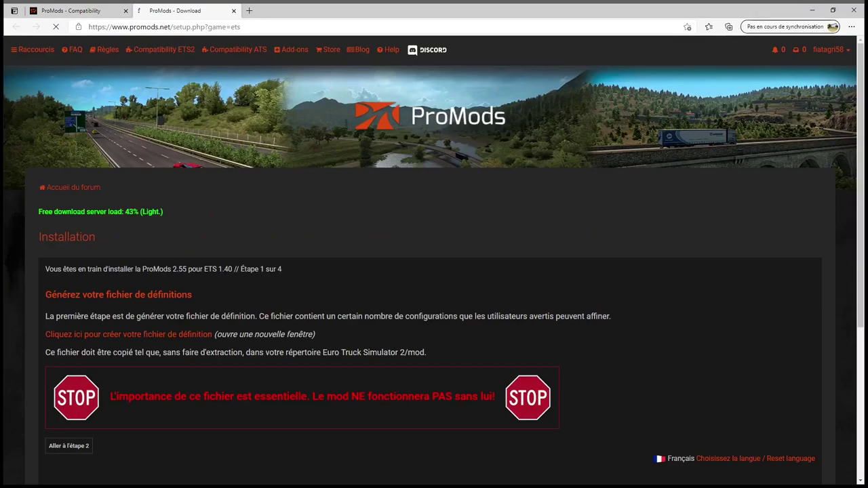
scroll(156, 328, down, 3)
click(92, 216)
scroll(201, 373, down, 5)
scroll(486, 407, up, 3)
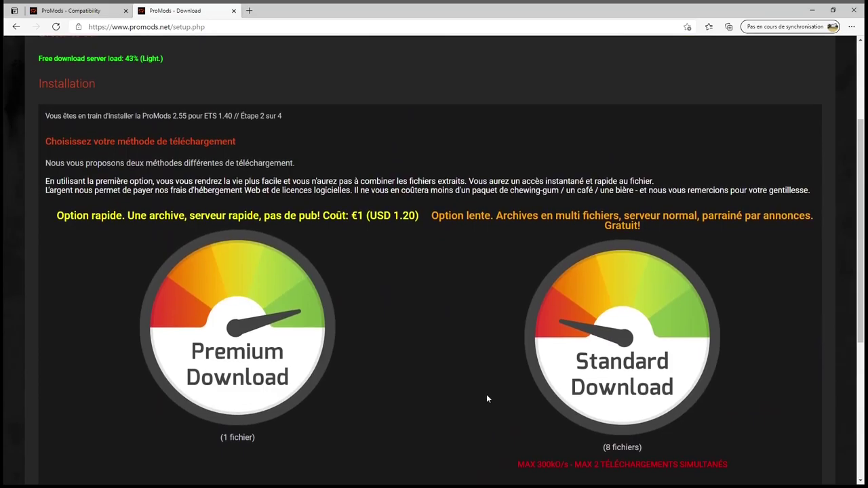
scroll(424, 342, down, 1)
scroll(339, 344, up, 2)
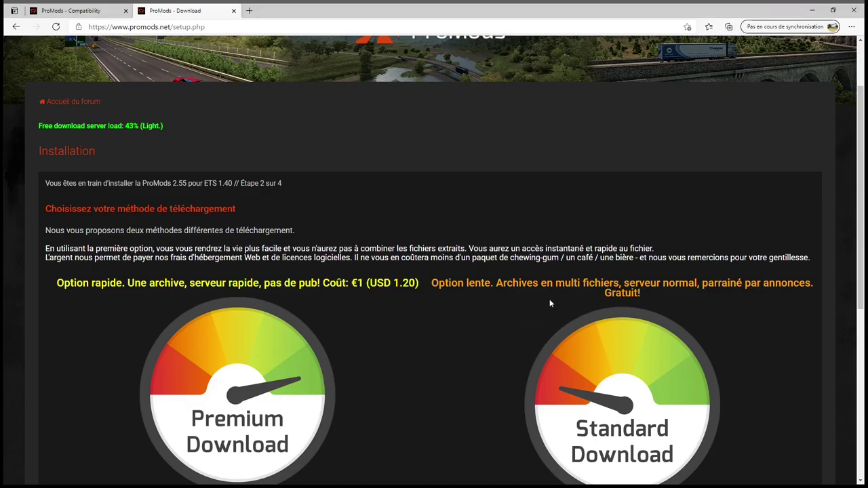
scroll(549, 304, up, 2)
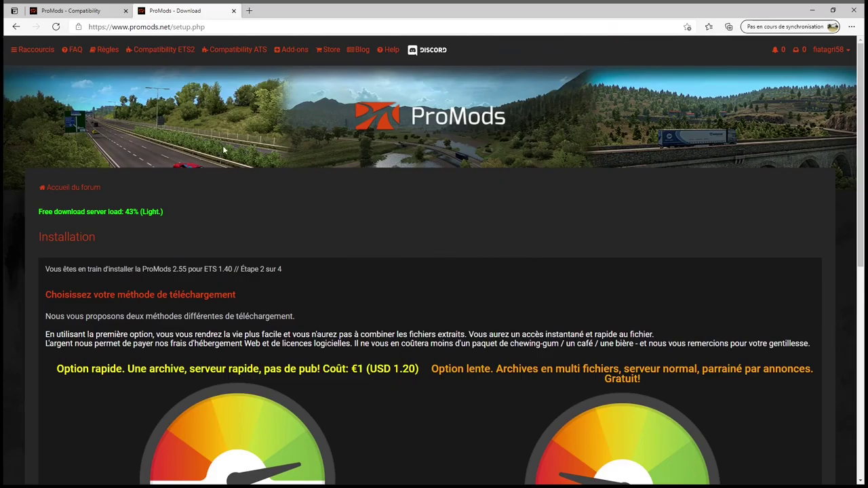
Close the installer page and go to the download section on the ProMods forum home page
click(234, 10)
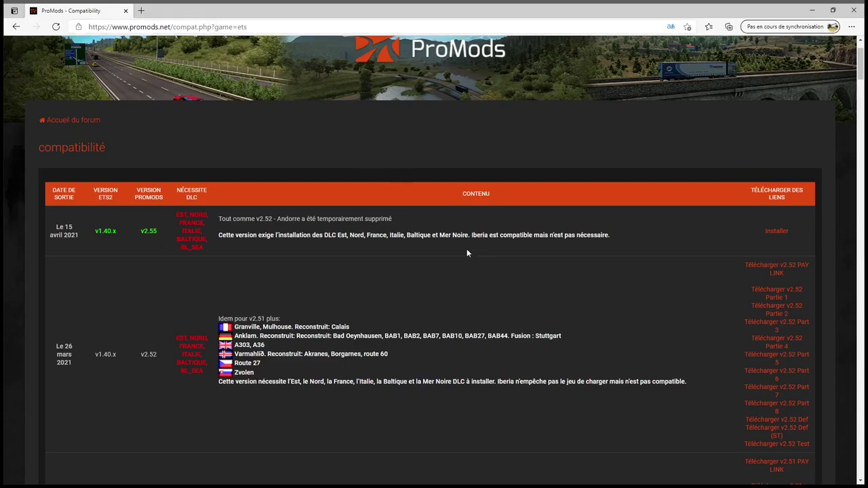
scroll(475, 254, up, 1)
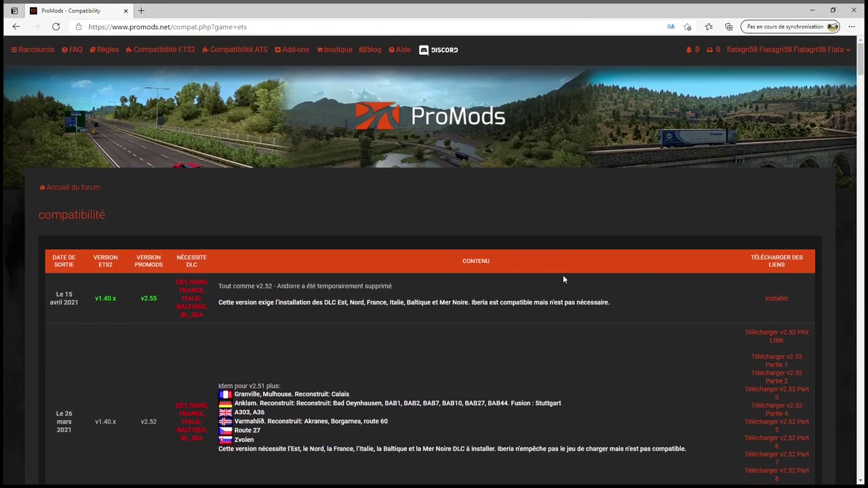
click(192, 51)
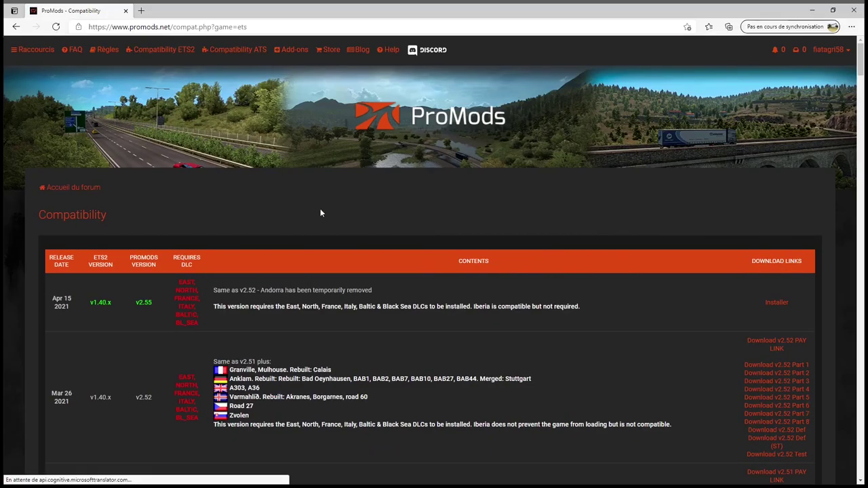
click(291, 52)
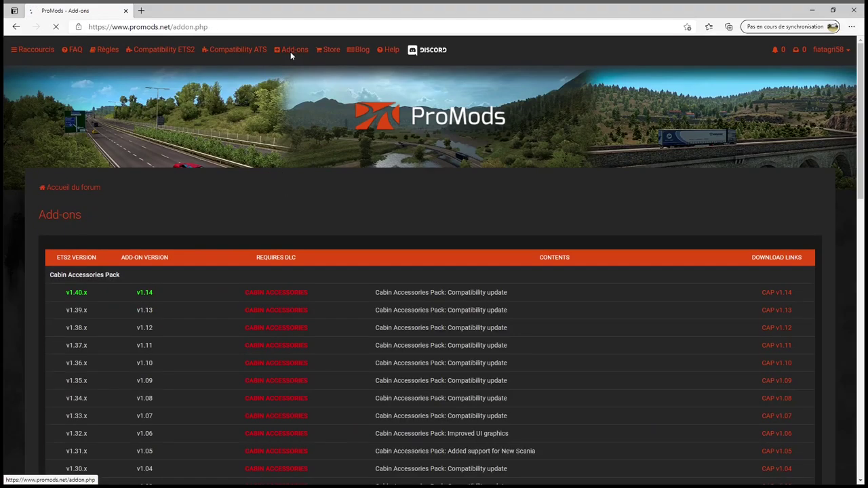
click(90, 193)
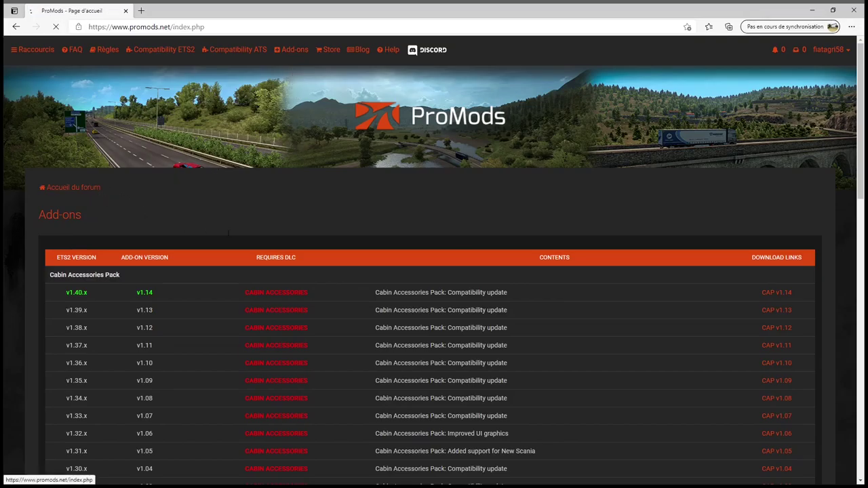
scroll(474, 346, down, 1)
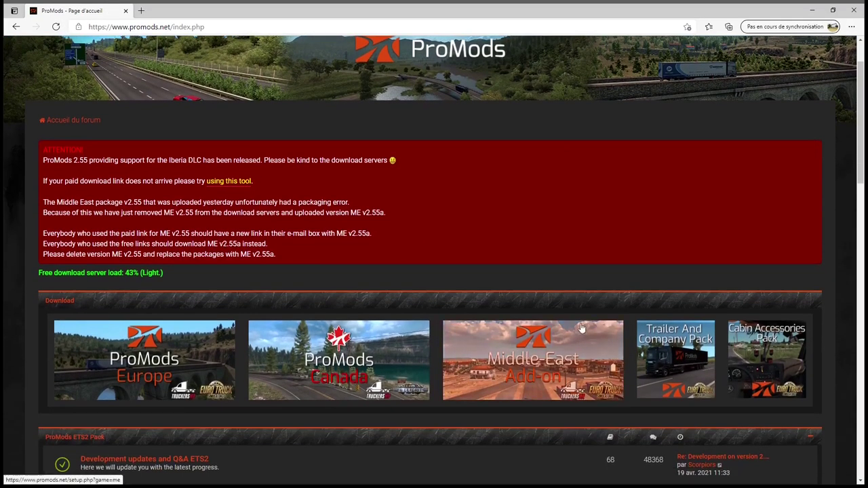
Open the Middle-East Add-on installer, proceed to step 2 and compare its two download methods
click(543, 372)
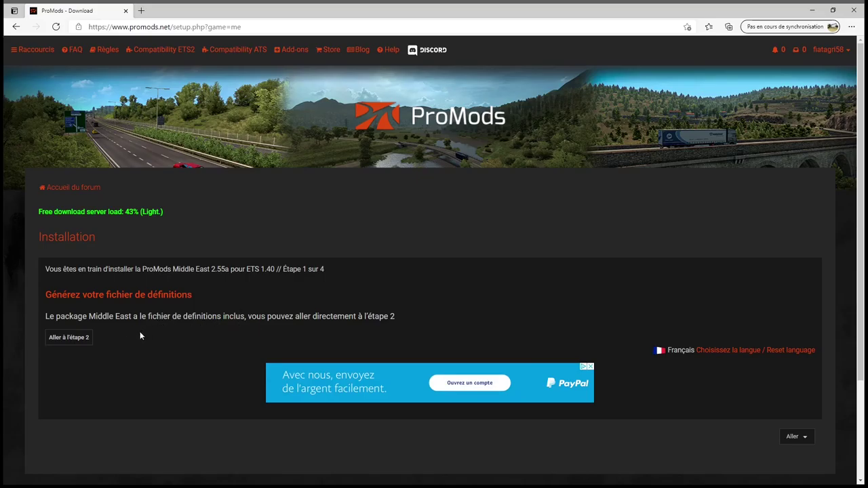
click(69, 338)
scroll(703, 272, down, 2)
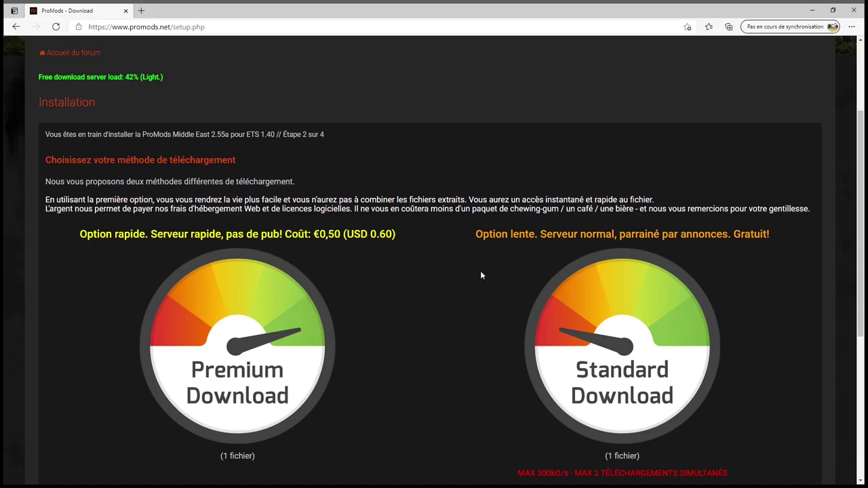
scroll(474, 299, down, 2)
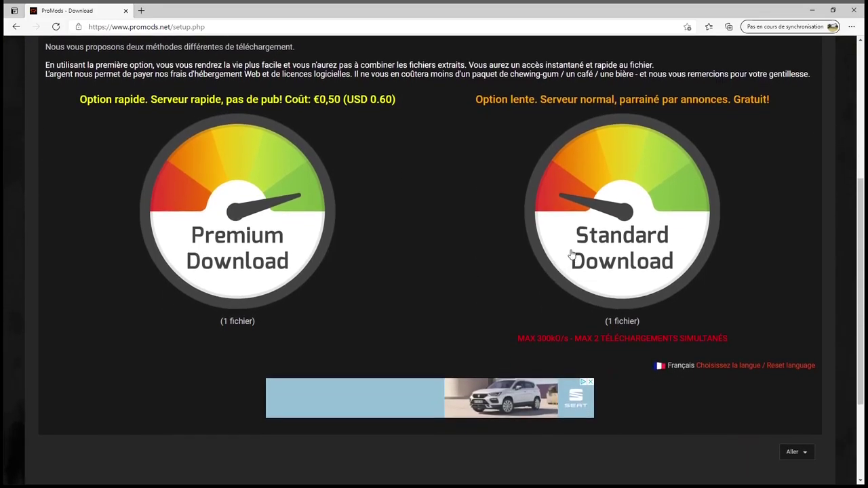
scroll(571, 255, up, 4)
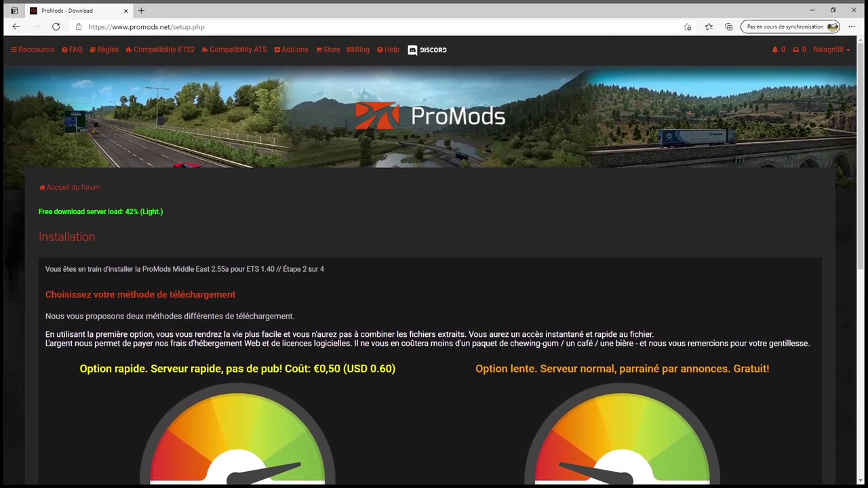
Choose the Standard download method and download the Middle-East Add-On Pack v2.55a
scroll(577, 339, down, 2)
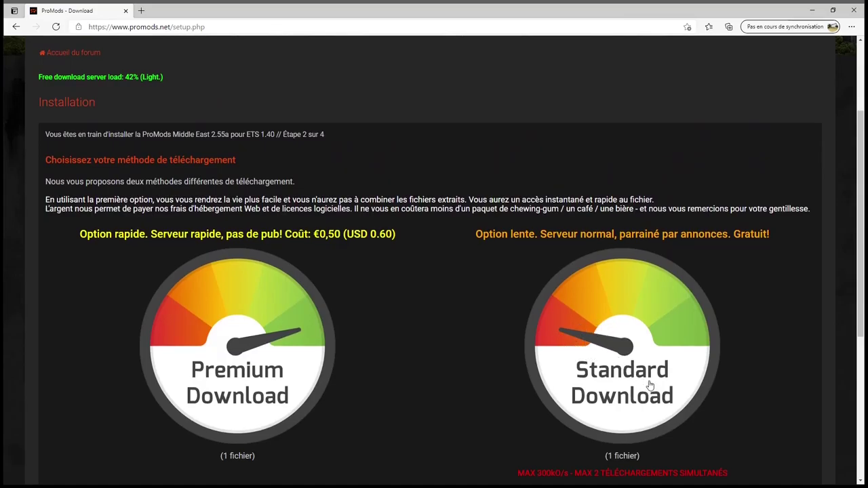
click(621, 353)
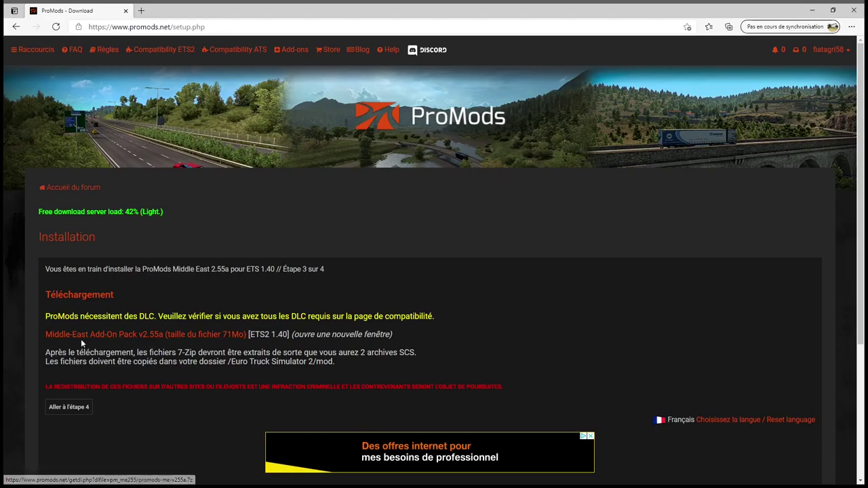
click(129, 339)
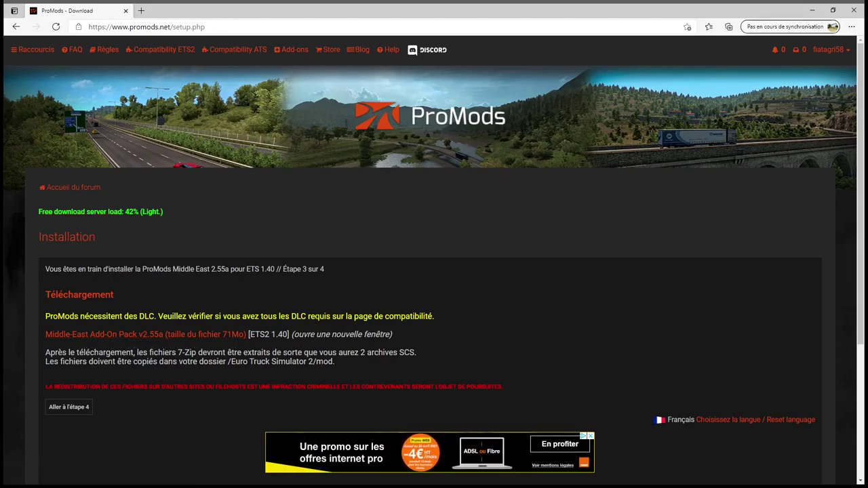
Open the add-ons page and examine the game versions and required DLC for the Cabin Accessories, Middle-East and Trailer & Company packs
click(291, 53)
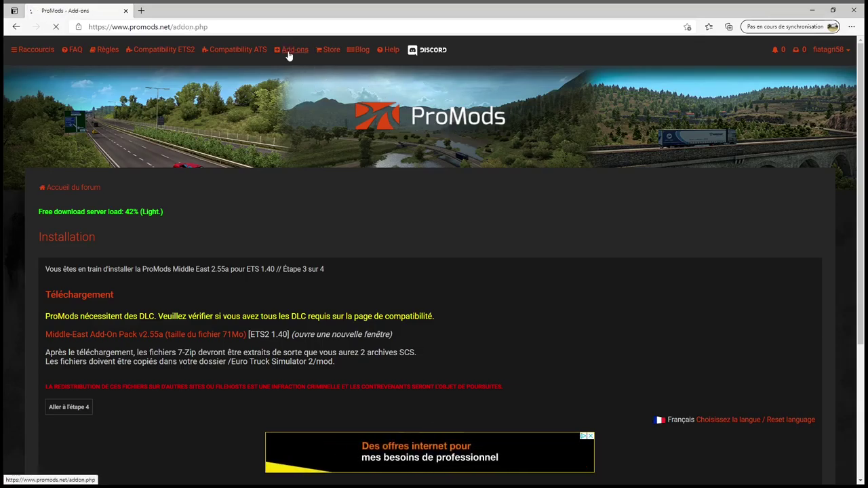
scroll(342, 201, down, 1)
scroll(343, 202, down, 2)
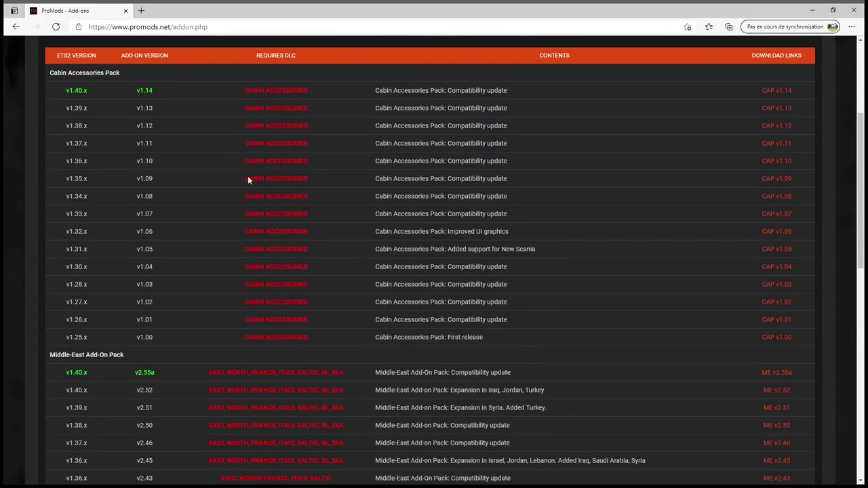
scroll(193, 306, down, 4)
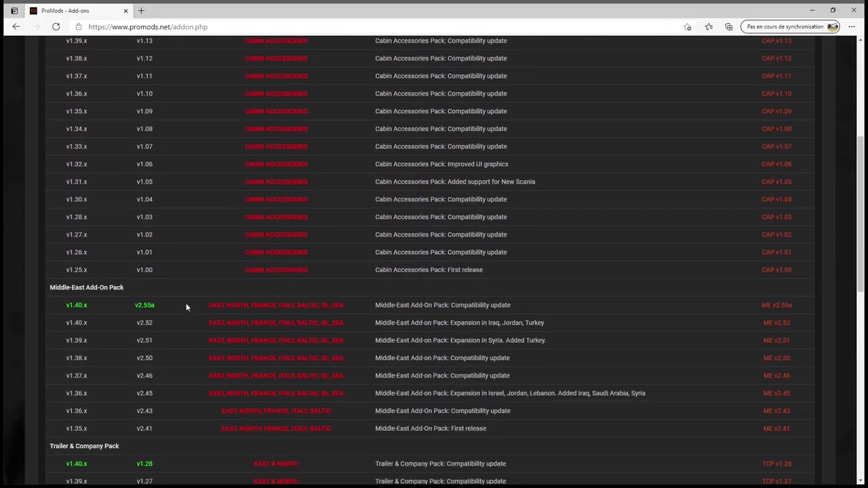
scroll(270, 310, down, 2)
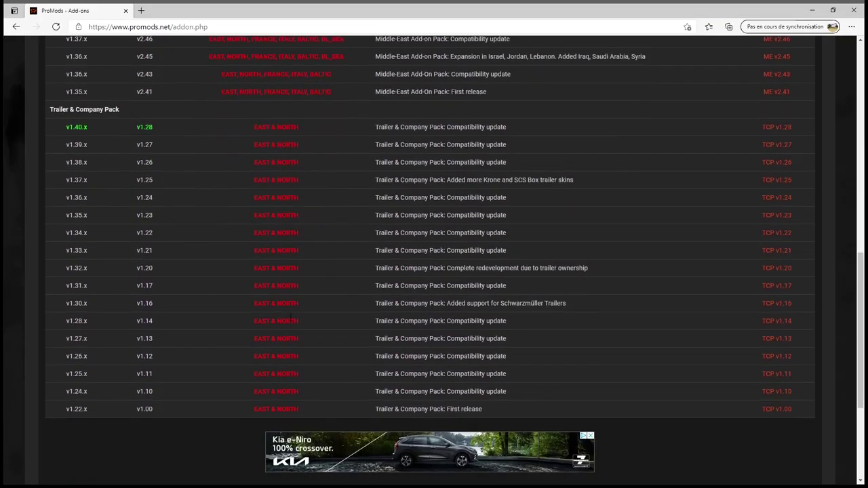
scroll(231, 235, up, 1)
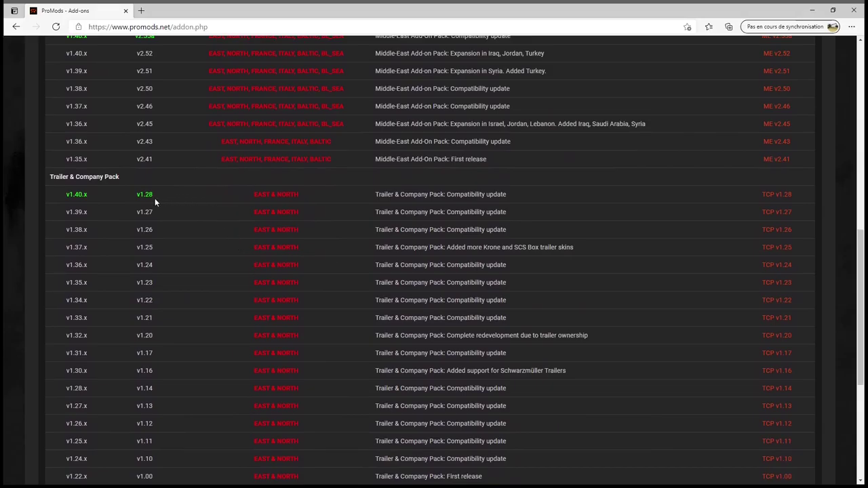
scroll(157, 220, up, 6)
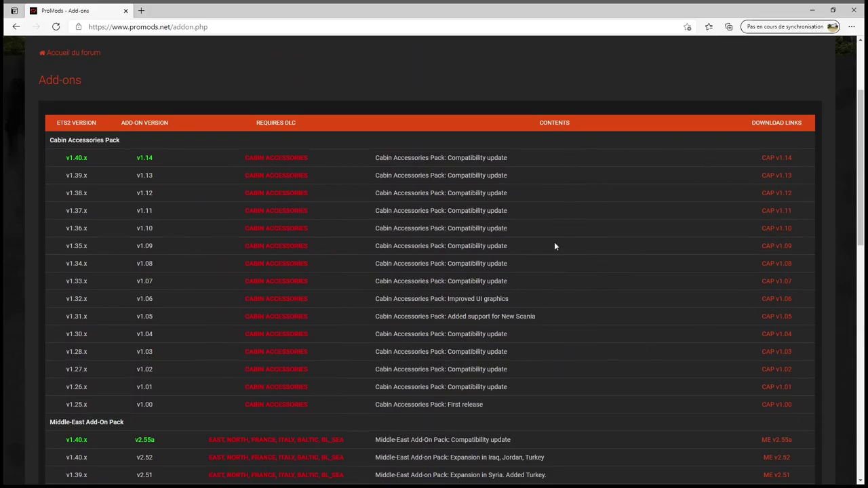
scroll(163, 184, down, 5)
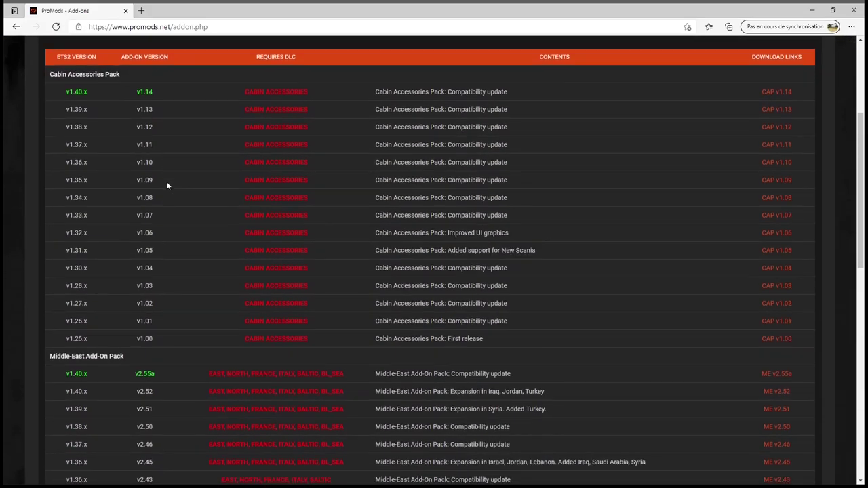
scroll(189, 285, up, 6)
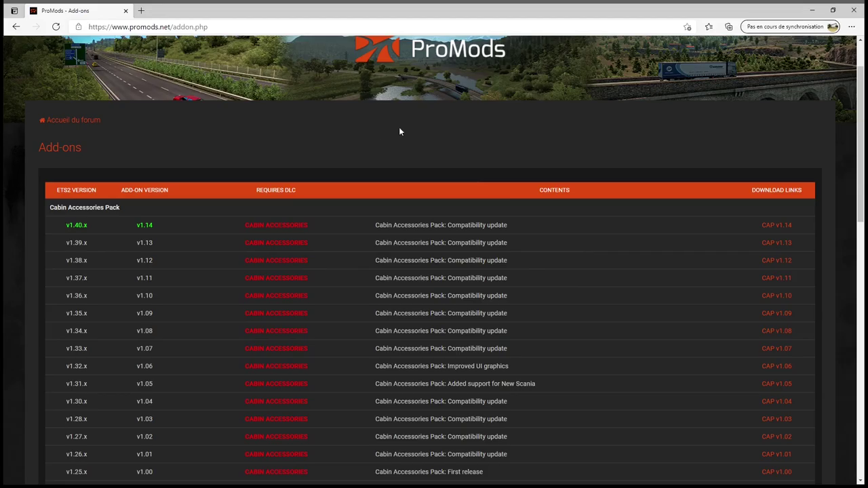
scroll(353, 159, up, 1)
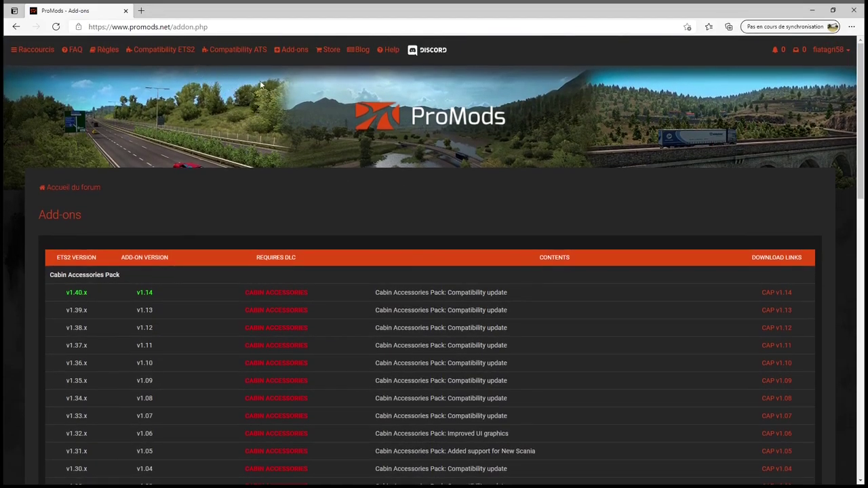
Switch to File Explorer and open the Downloads folder
key(super+d)
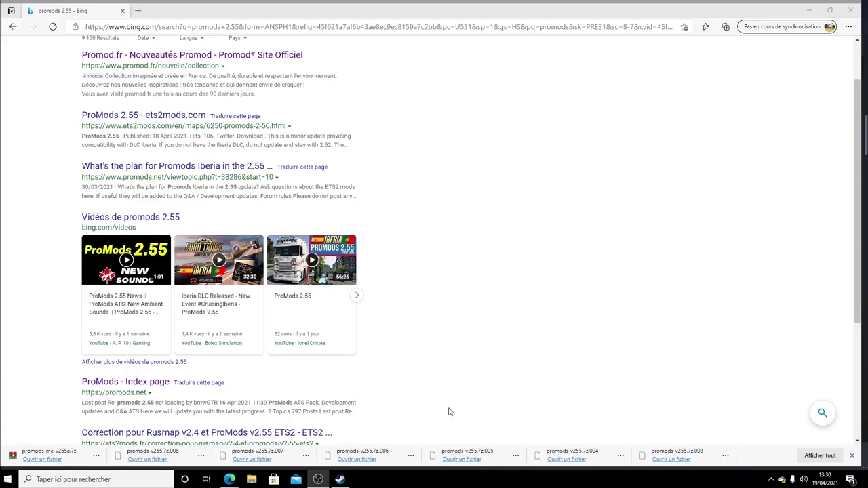
click(252, 480)
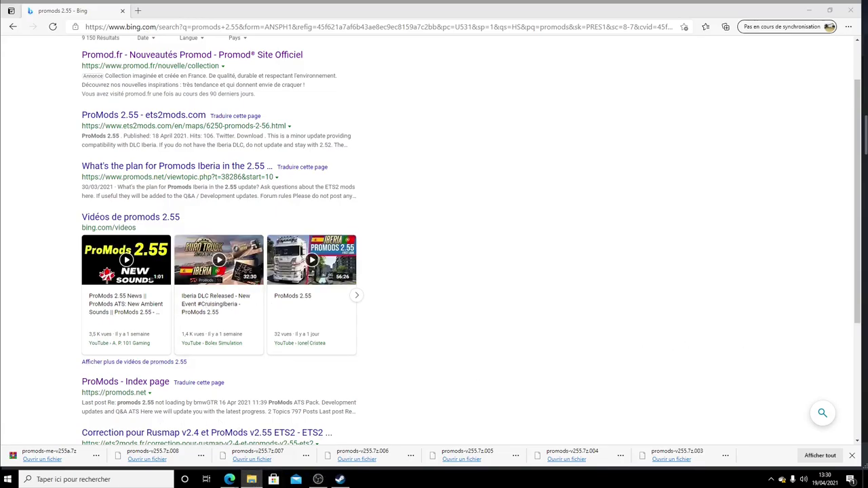
key(super+e)
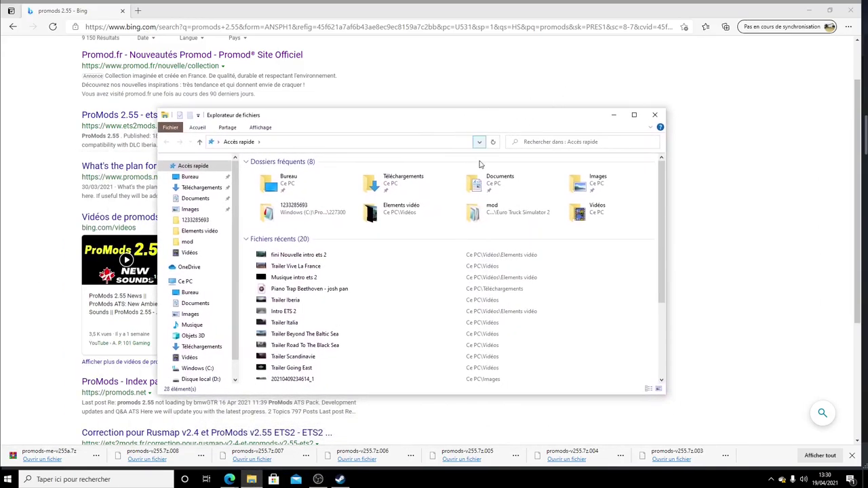
double_click(400, 184)
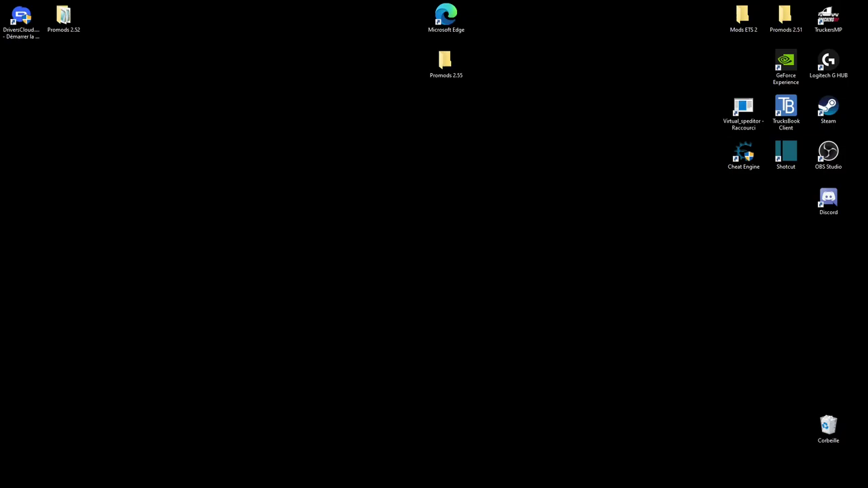
Open the mod folder inside Documents > Euro Truck Simulator 2 in File Explorer
drag(867, 178, 490, 149)
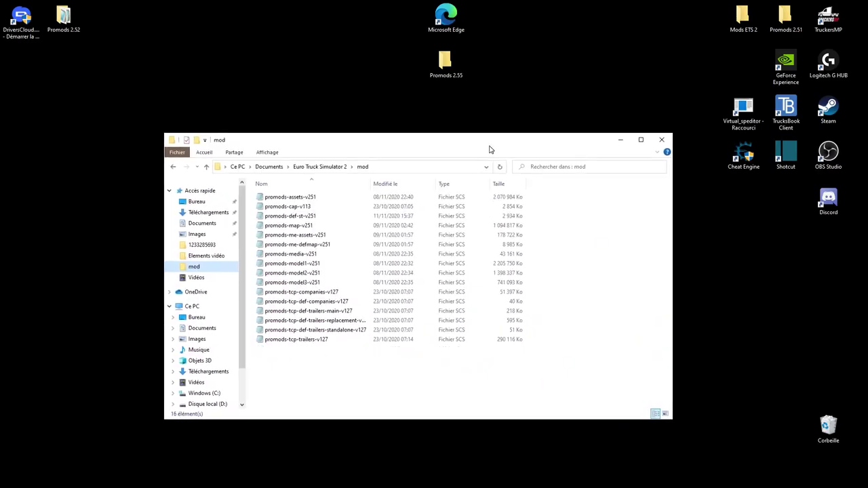
click(221, 330)
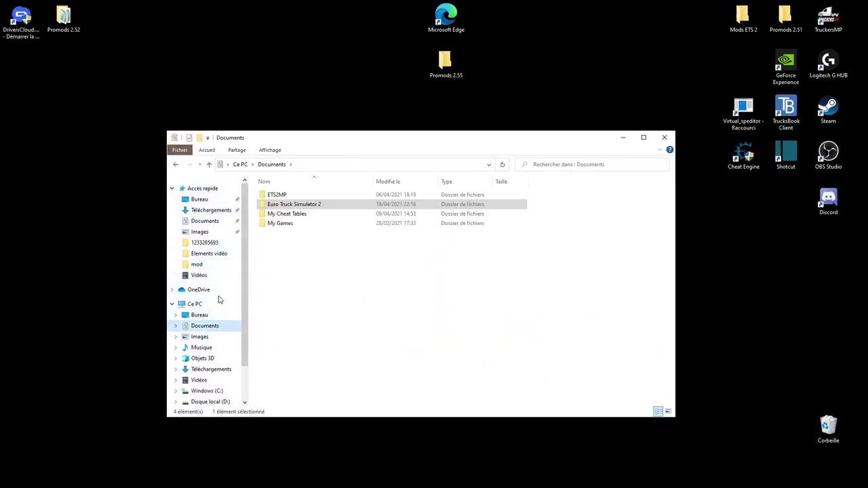
click(313, 207)
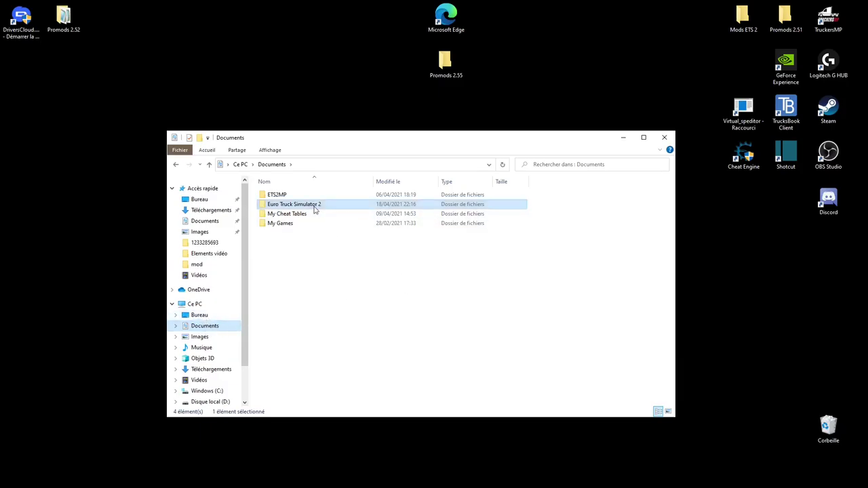
double_click(313, 205)
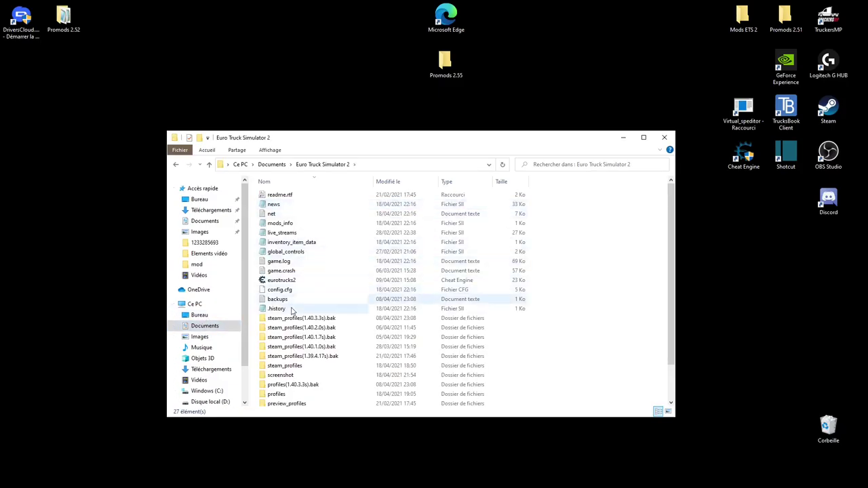
scroll(287, 297, down, 1)
scroll(295, 317, down, 1)
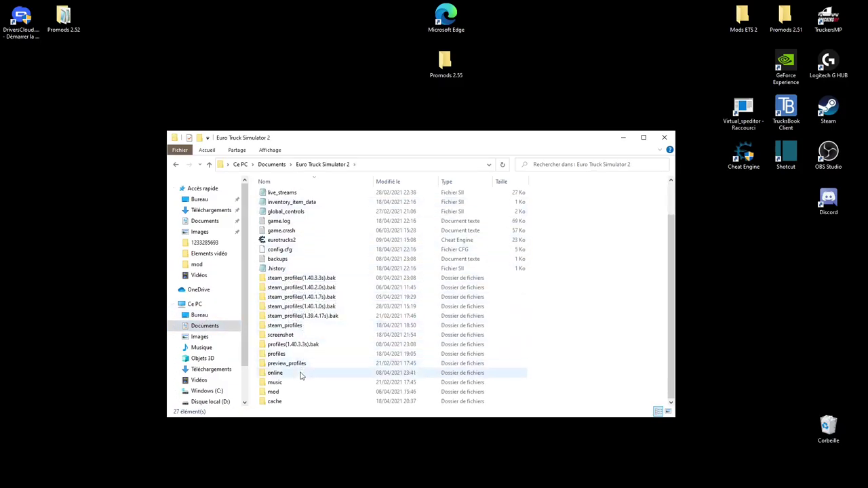
double_click(284, 394)
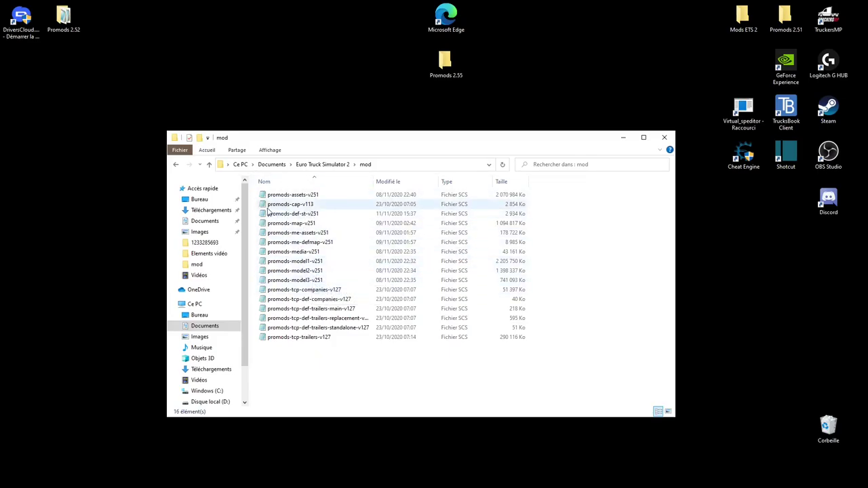
Cut all the old ProMods files from the Euro Truck Simulator 2 mod folder
drag(257, 198, 379, 364)
right_click(304, 270)
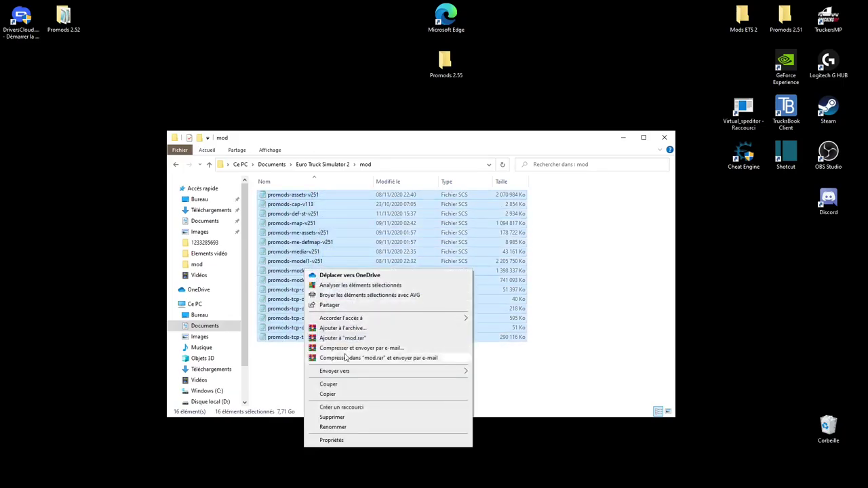
click(333, 383)
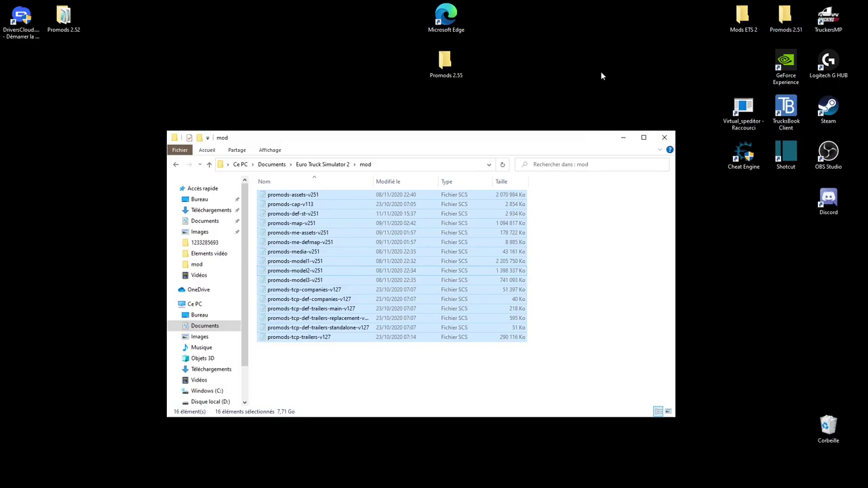
right_click(570, 79)
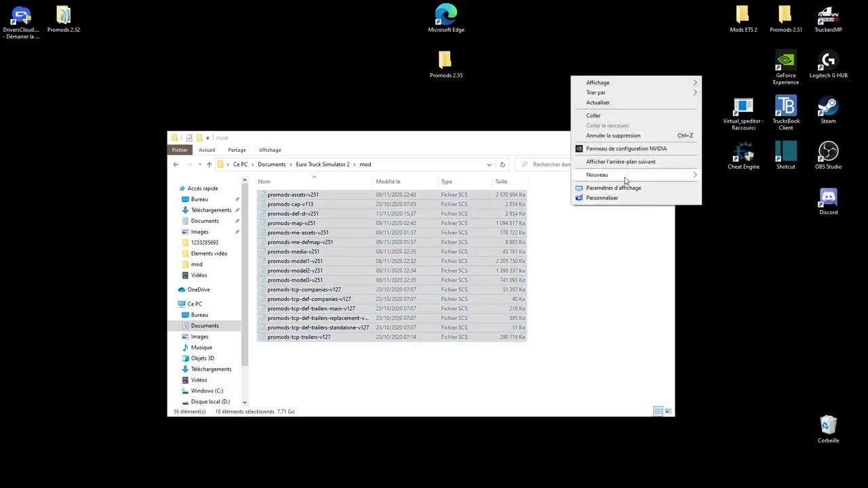
mouse_move(630, 175)
click(728, 177)
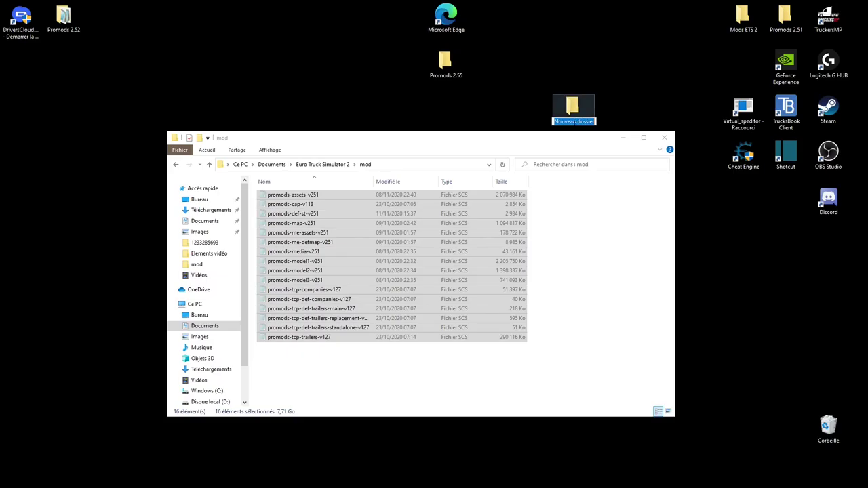
right_click(582, 113)
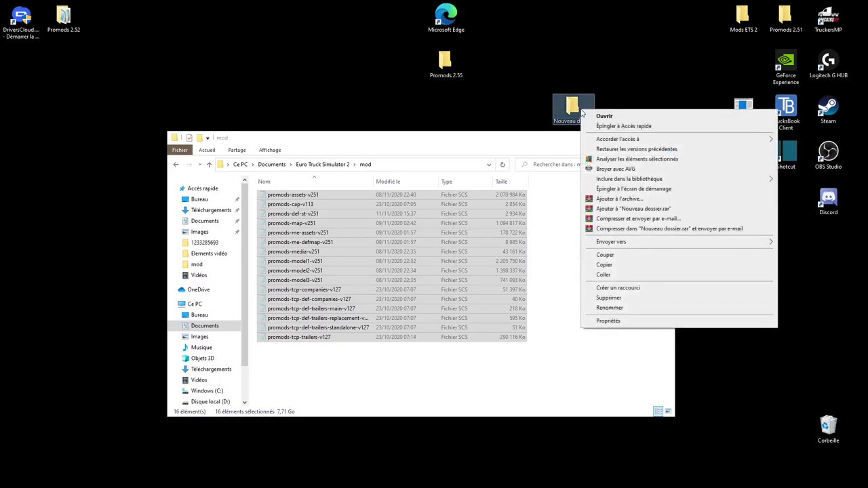
click(608, 298)
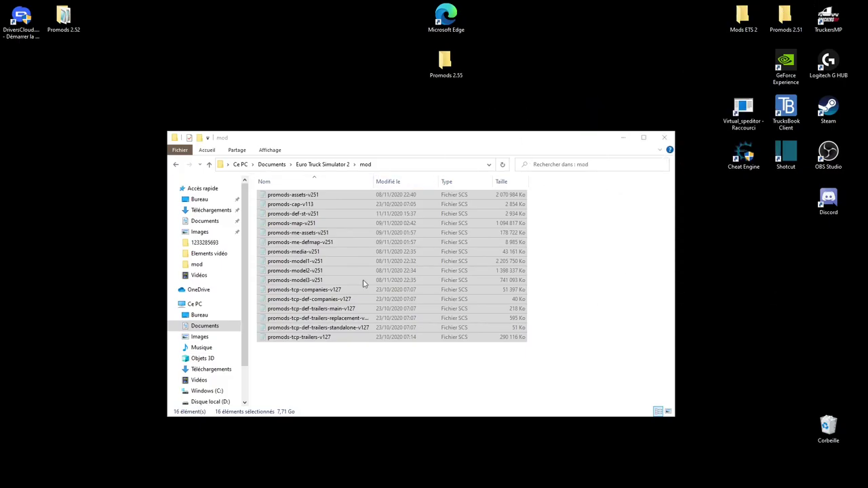
Paste the cut files into the Promods 2.51 desktop folder and close its window
double_click(785, 19)
right_click(409, 315)
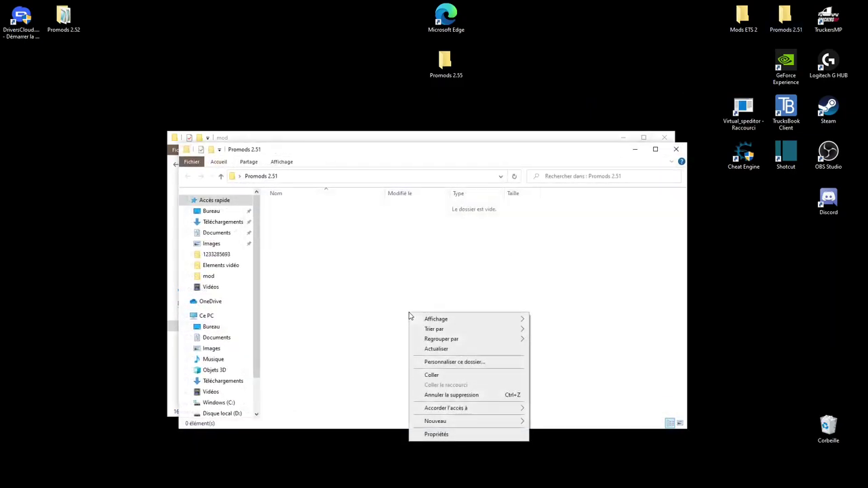
click(431, 377)
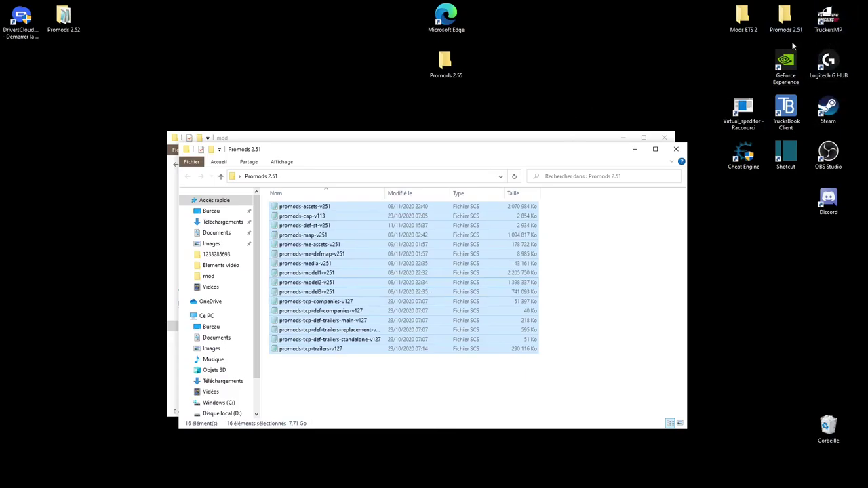
click(675, 150)
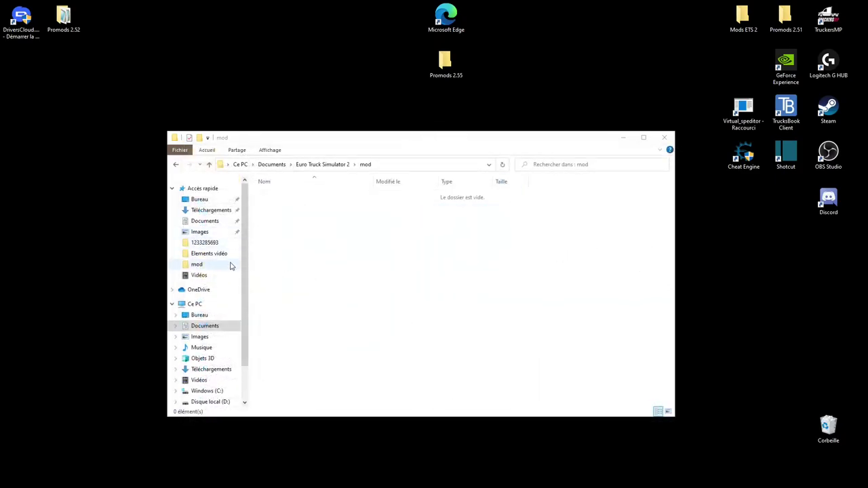
Extract the promods-v255.7z archive from Downloads to its default destination folder and close the archive window
click(211, 369)
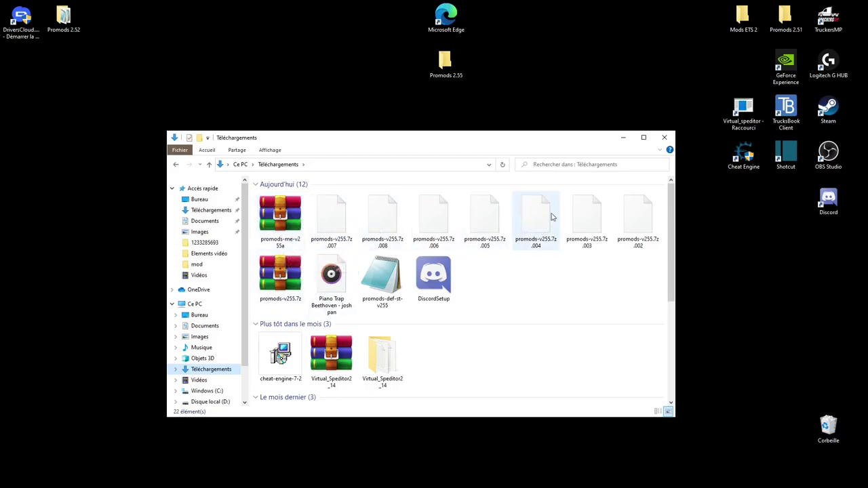
double_click(283, 285)
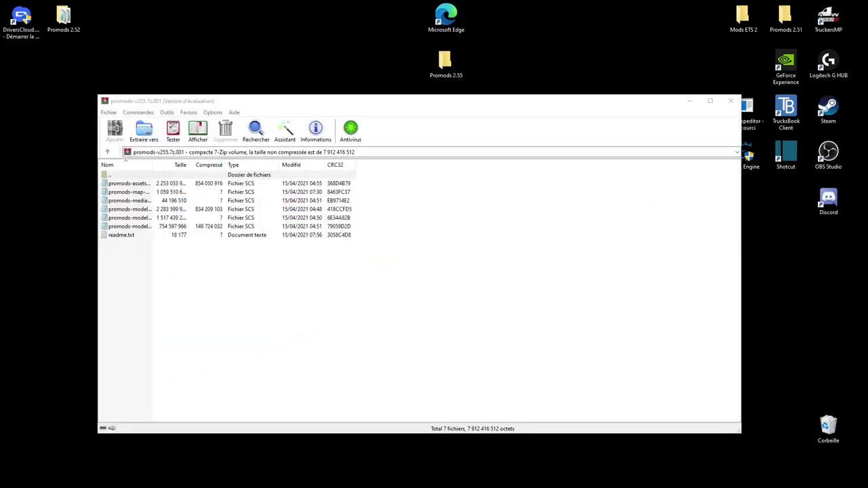
click(143, 130)
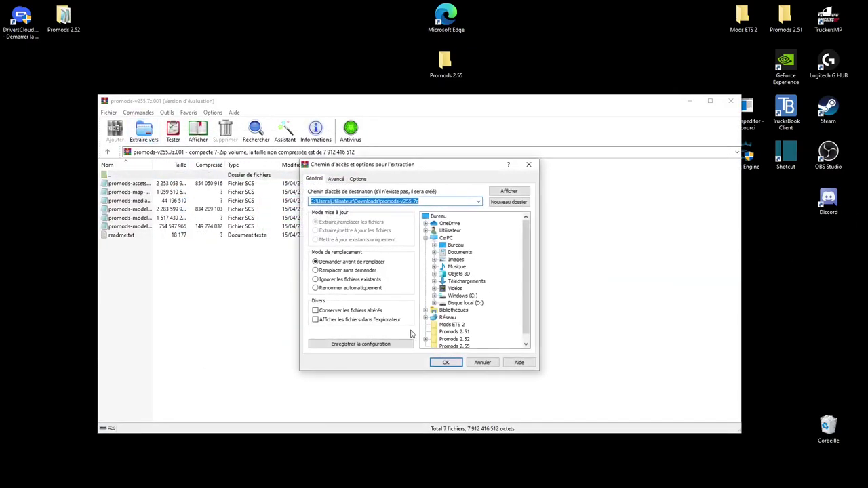
click(444, 360)
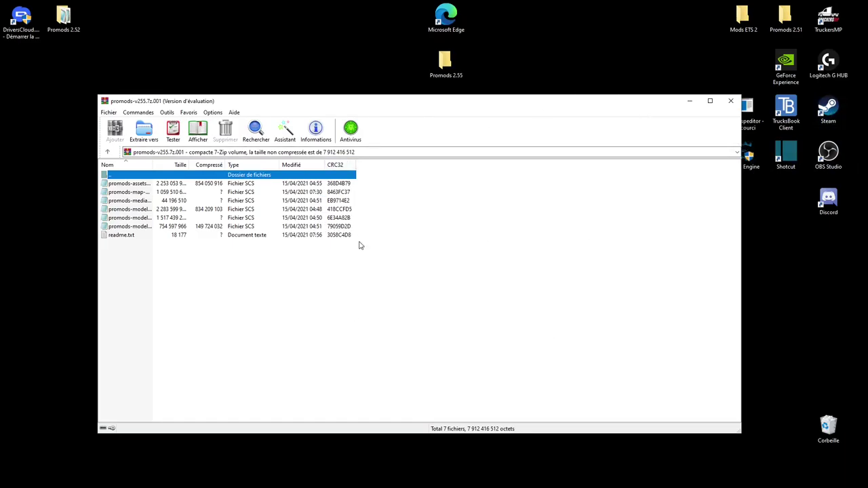
click(731, 100)
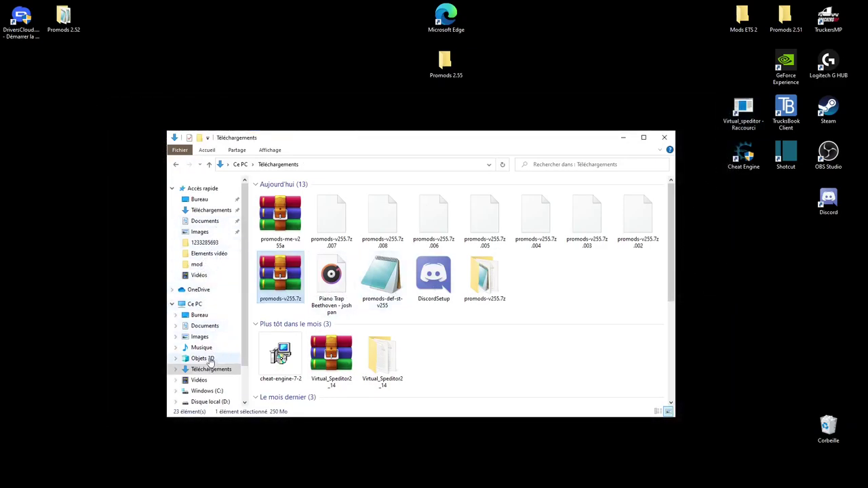
Open the extracted promods-v255.7z folder in Downloads and delete its readme file
click(212, 212)
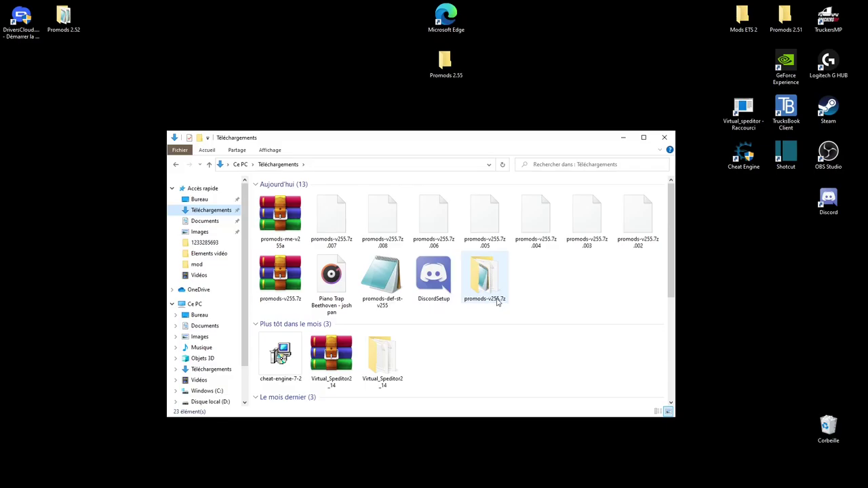
double_click(488, 280)
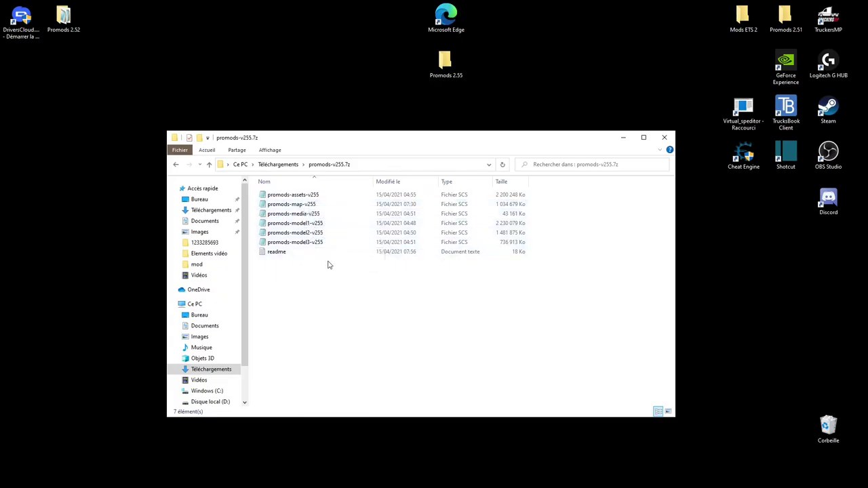
right_click(277, 257)
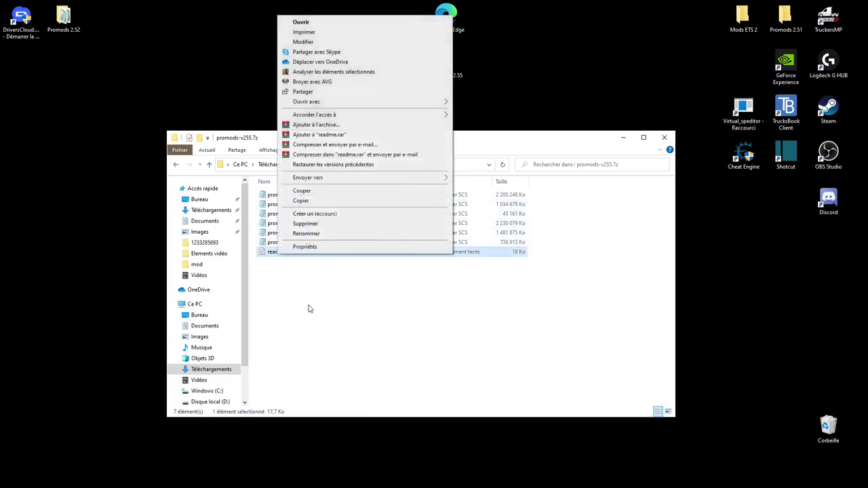
click(306, 225)
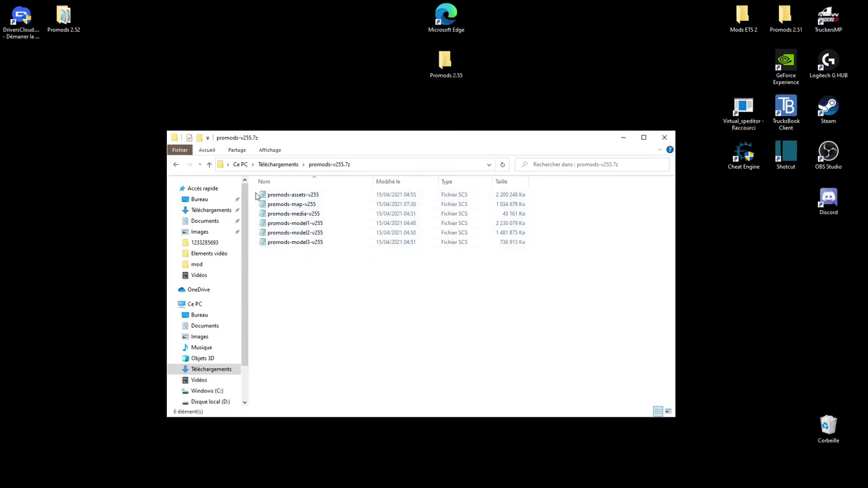
Move the six extracted ProMods v255 files into the Promods 2.55 desktop folder and minimize its window
drag(256, 196, 288, 244)
right_click(279, 228)
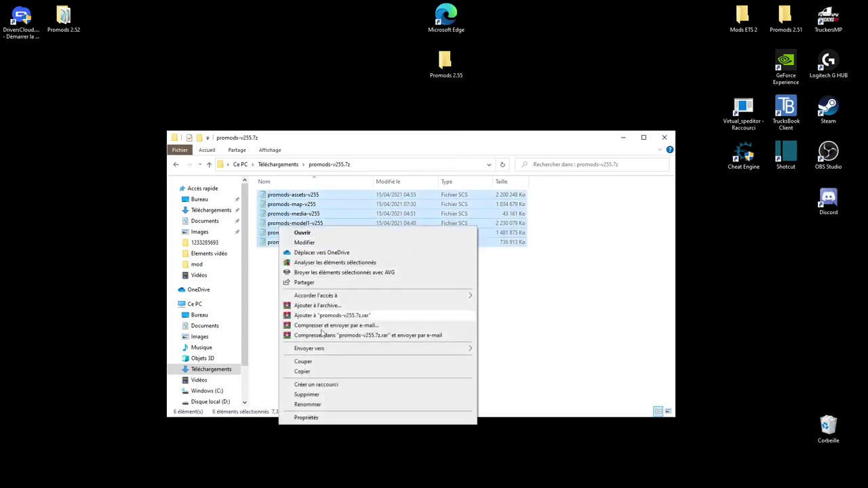
click(303, 362)
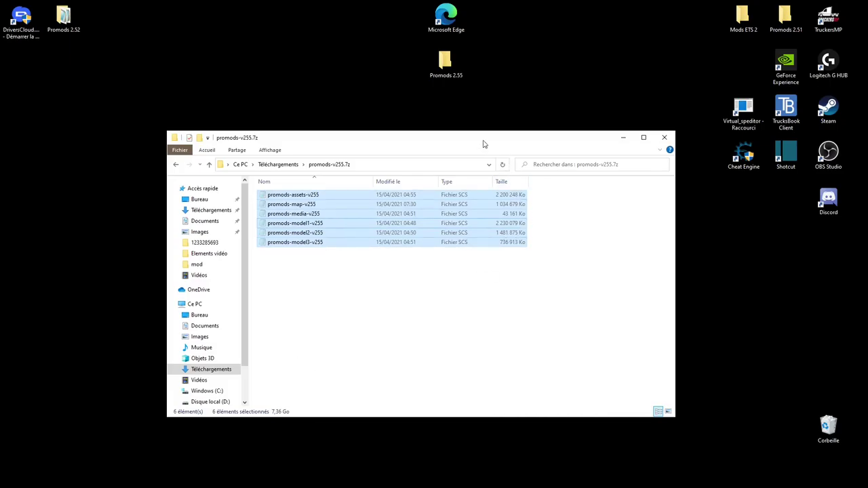
double_click(453, 76)
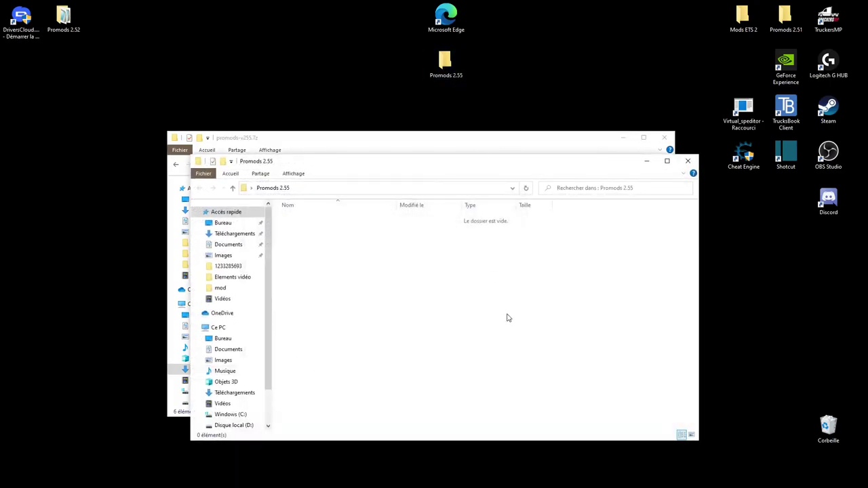
right_click(424, 280)
click(466, 339)
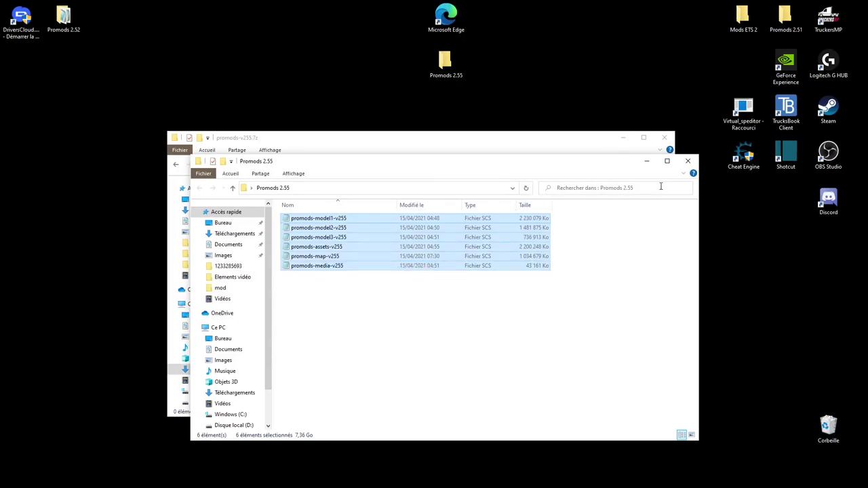
click(645, 162)
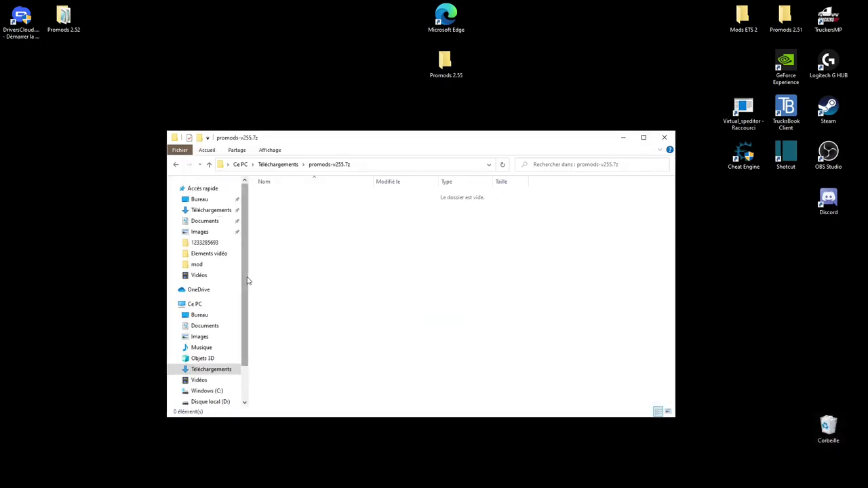
Move promods-def-st-v255 from Downloads into the Promods 2.55 desktop folder and close its window
mouse_move(247, 284)
mouse_down()
mouse_move(248, 306)
mouse_move(258, 277)
mouse_up()
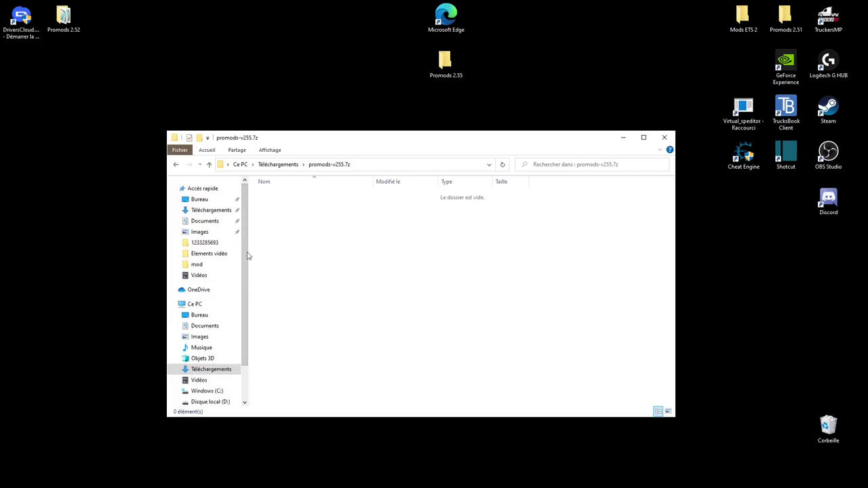
click(211, 210)
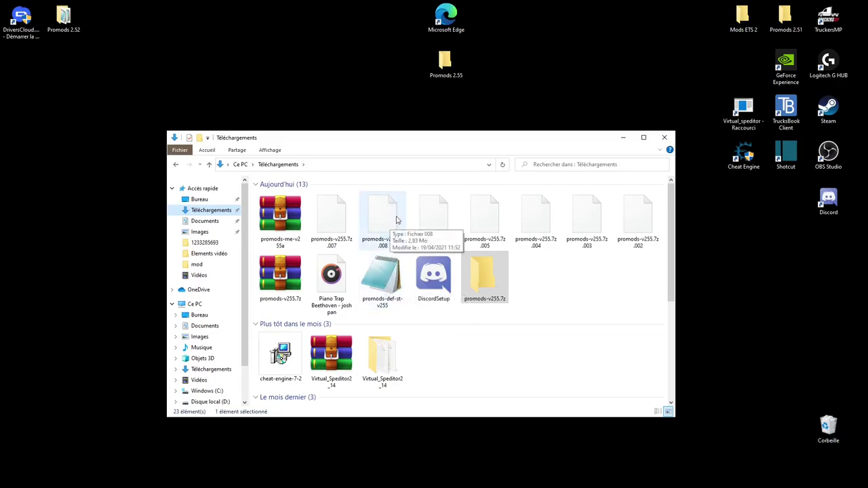
right_click(372, 275)
key(Escape)
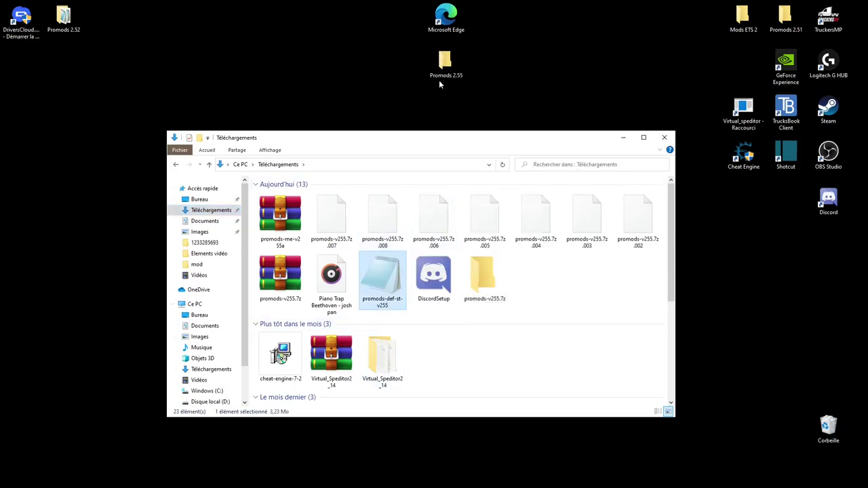
double_click(440, 77)
right_click(443, 325)
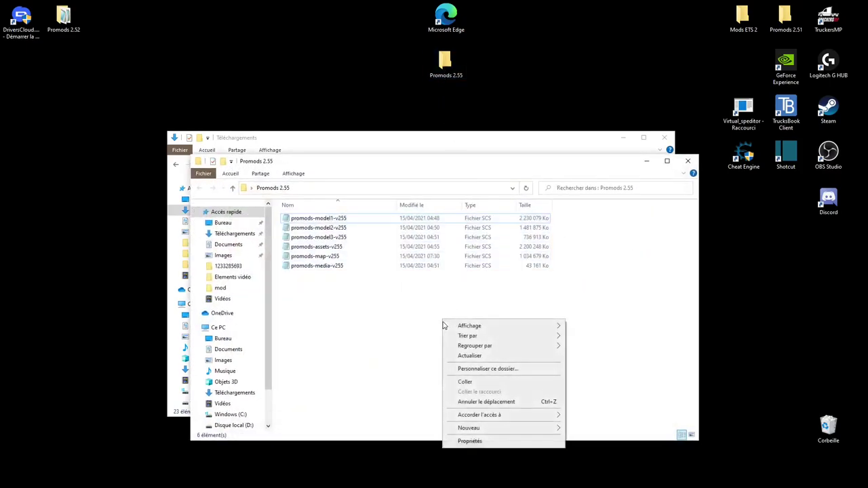
click(466, 382)
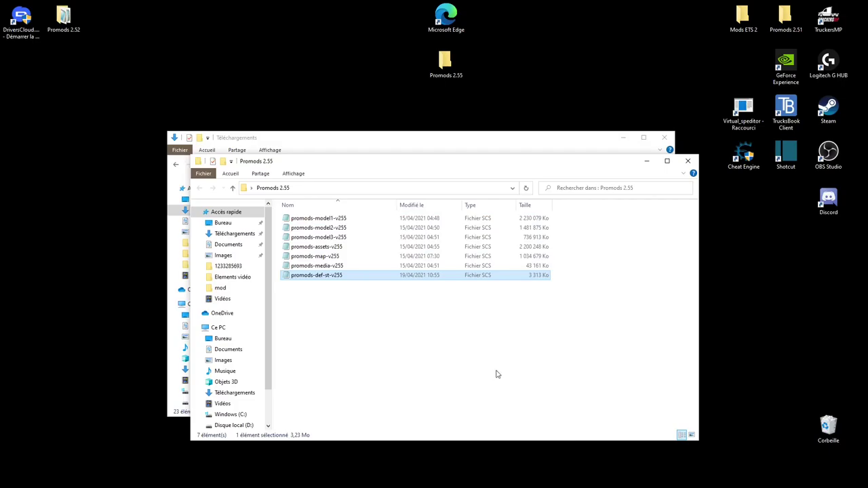
click(687, 161)
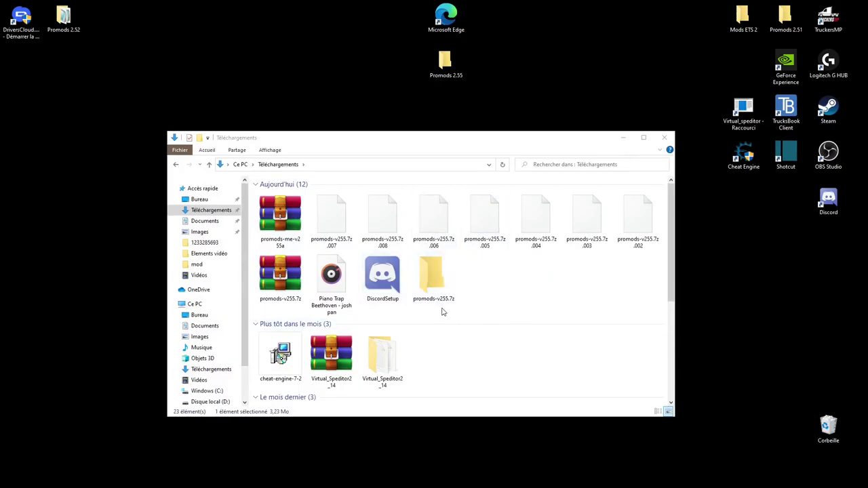
Delete the promods-v255.7z folder from Downloads and extract the promods-me-v255a archive to its default destination folder, closing the archive window
right_click(438, 283)
click(467, 260)
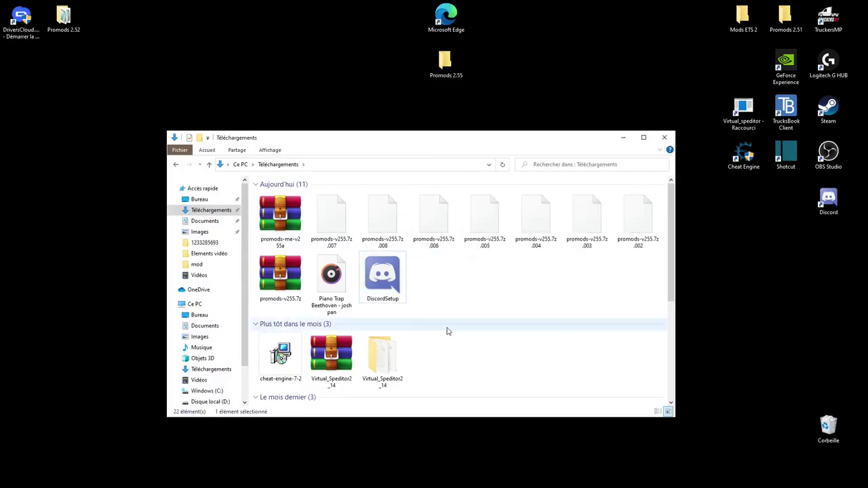
double_click(284, 224)
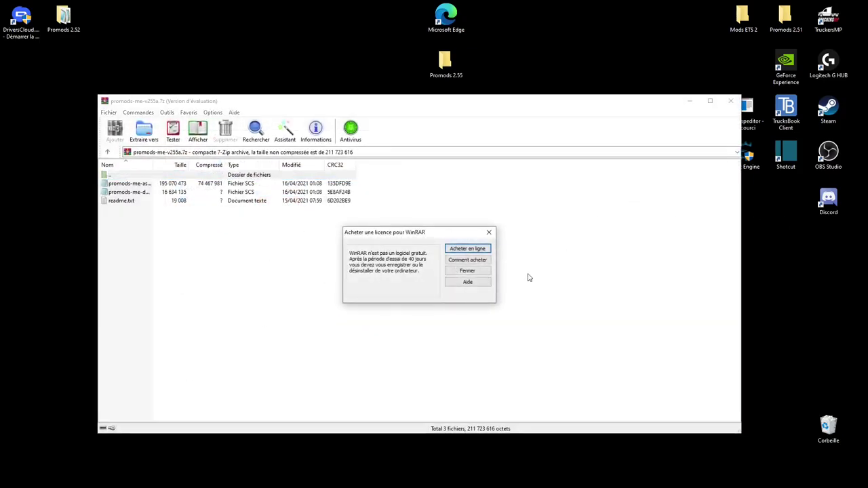
click(490, 235)
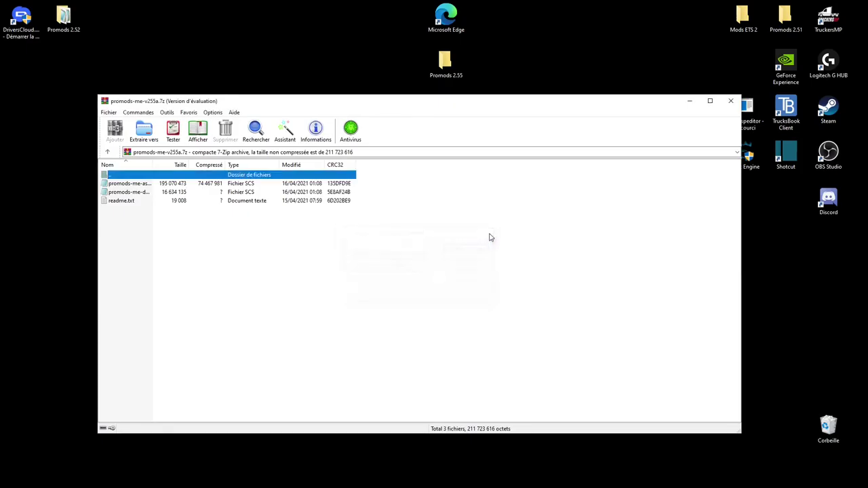
click(145, 132)
click(445, 362)
click(732, 102)
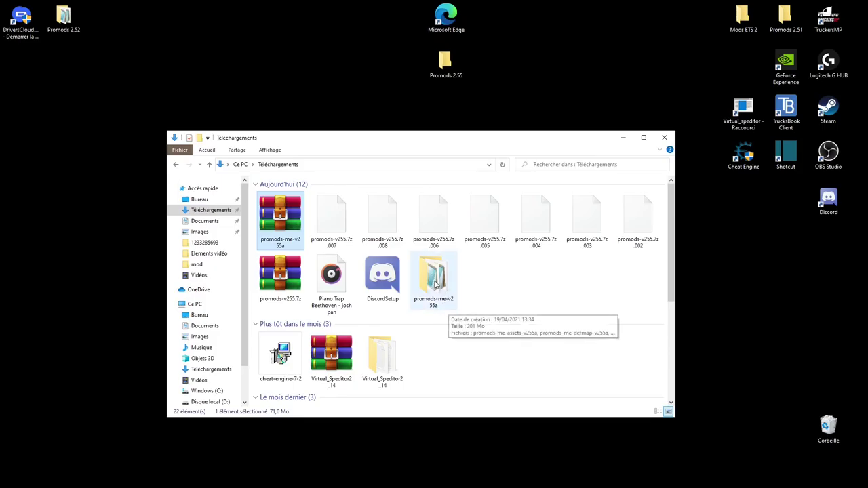
Open the extracted promods-me-v255a folder in Downloads and delete its readme file
double_click(435, 285)
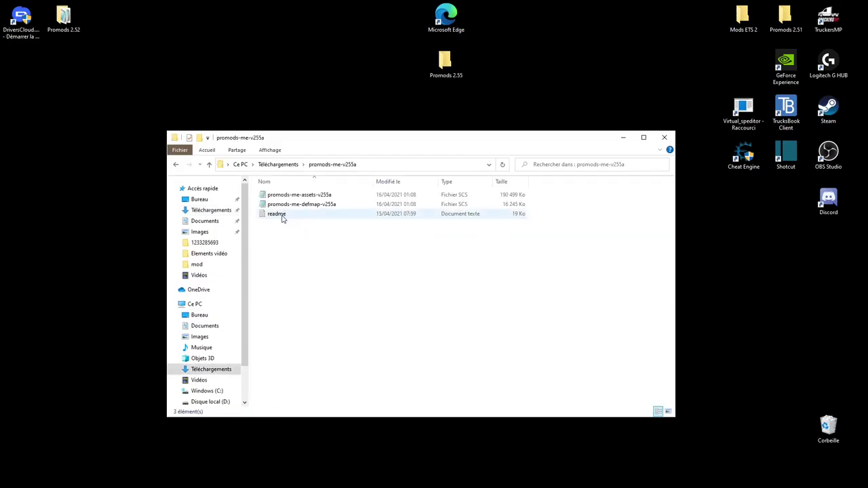
right_click(282, 216)
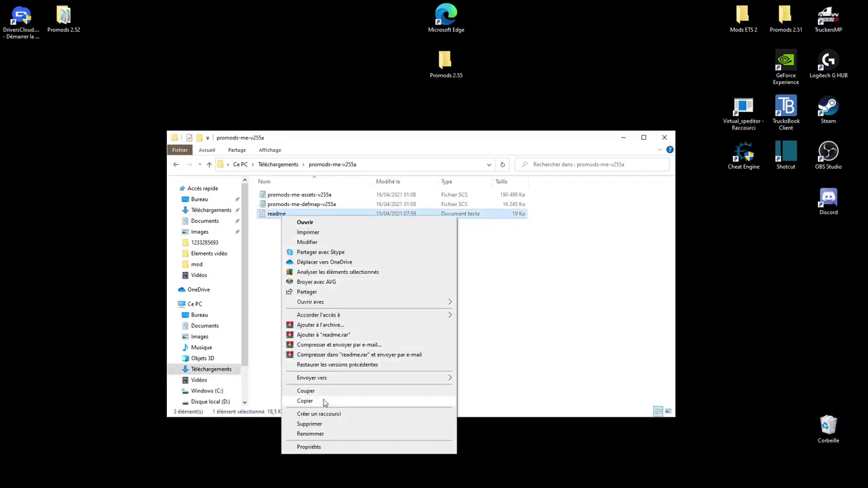
click(321, 429)
Move promods-me-assets-v255a and promods-me-defmap-v255a into the Promods 2.55 desktop folder and close its window
drag(256, 192, 278, 215)
right_click(290, 200)
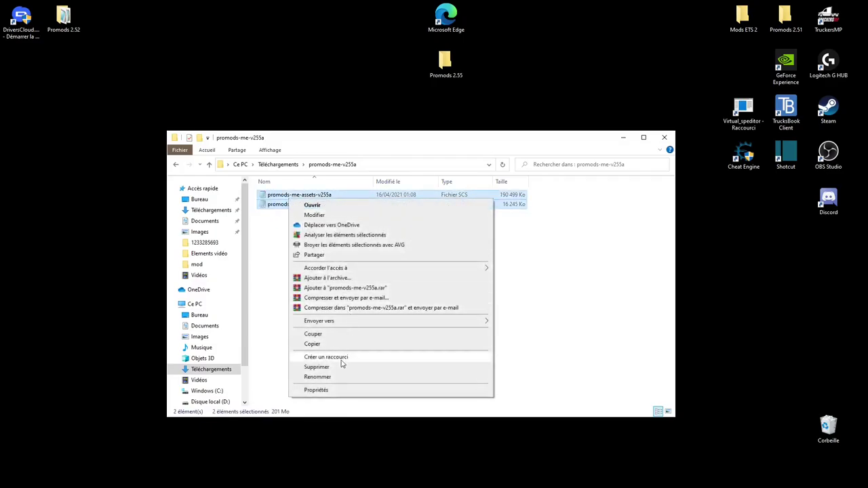
click(328, 334)
double_click(446, 67)
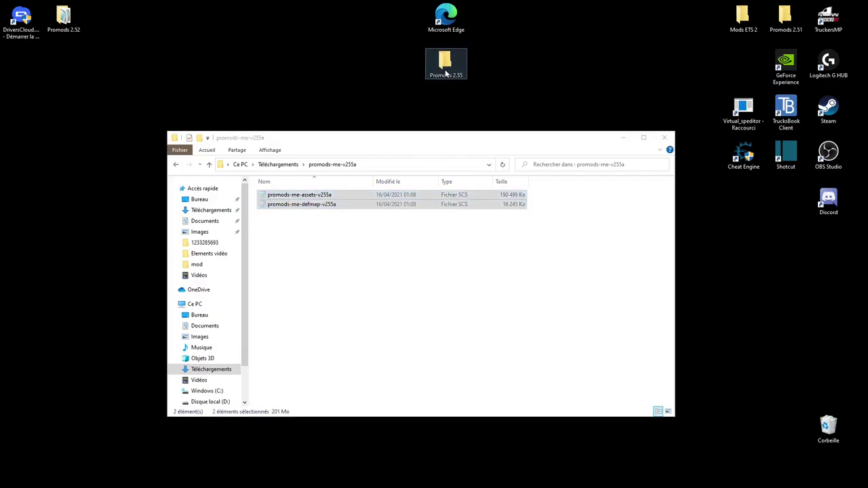
right_click(380, 341)
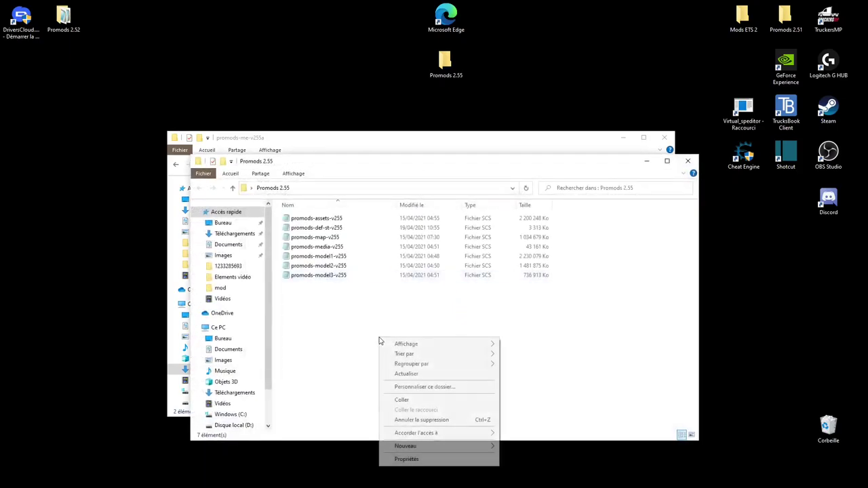
click(409, 402)
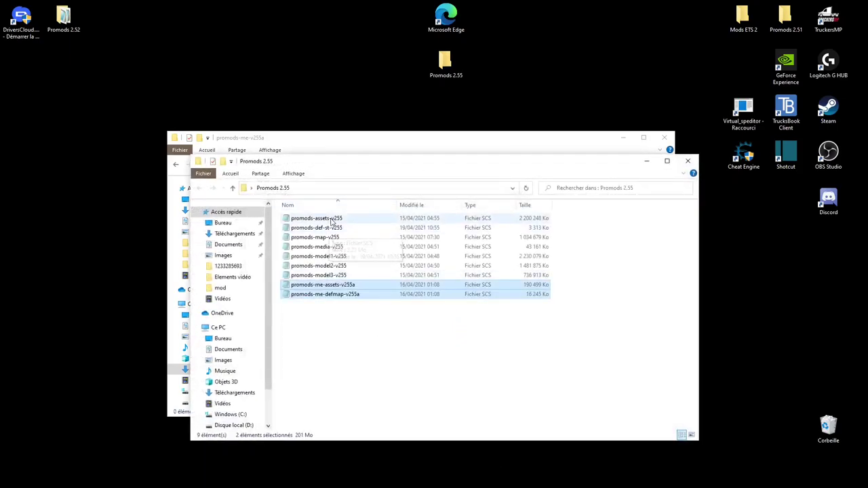
click(392, 372)
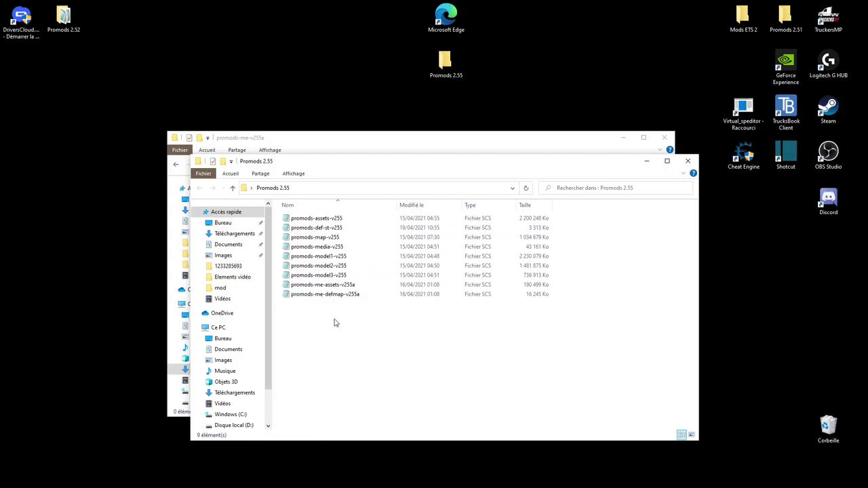
click(687, 160)
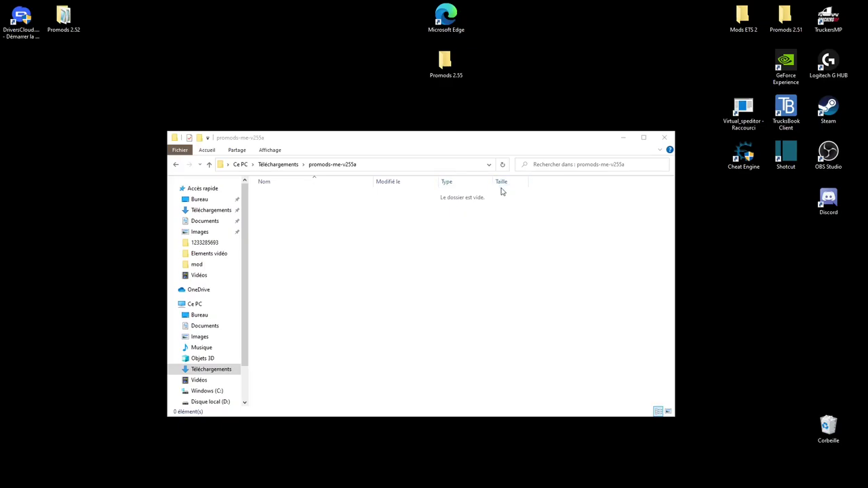
Move promods-cap-v114 from the Promods 2.52 desktop folder into the Promods 2.55 folder
double_click(66, 19)
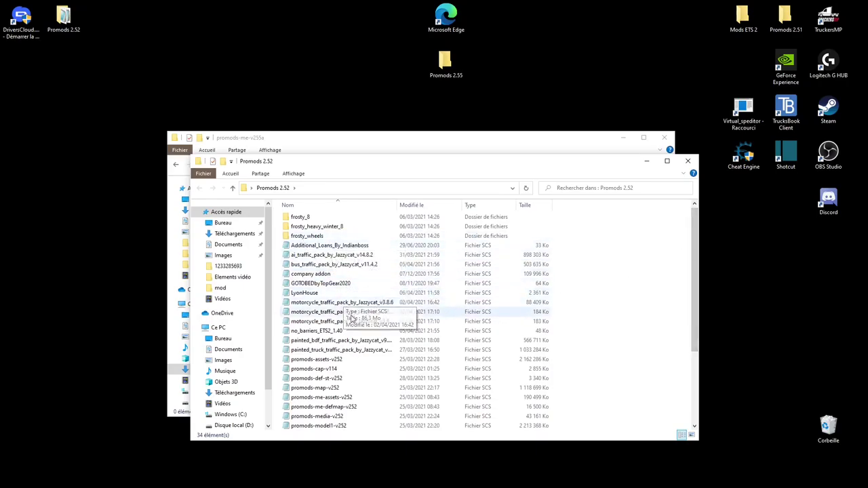
scroll(352, 312, down, 3)
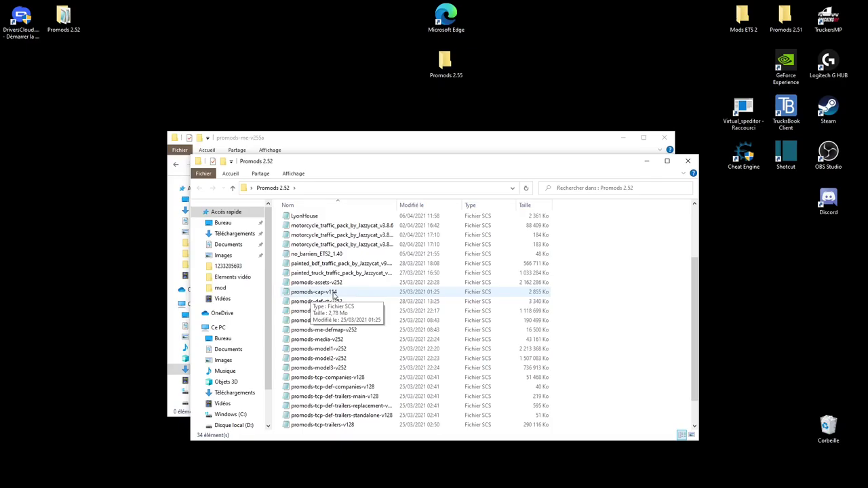
right_click(333, 293)
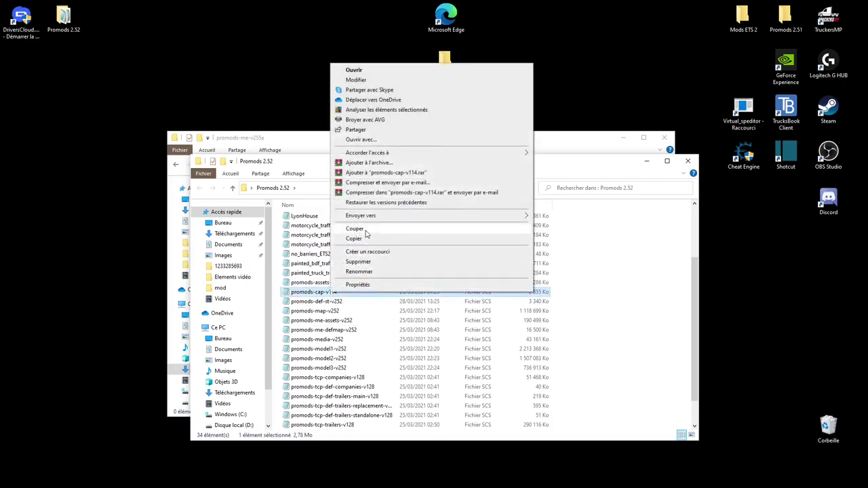
click(365, 230)
double_click(445, 61)
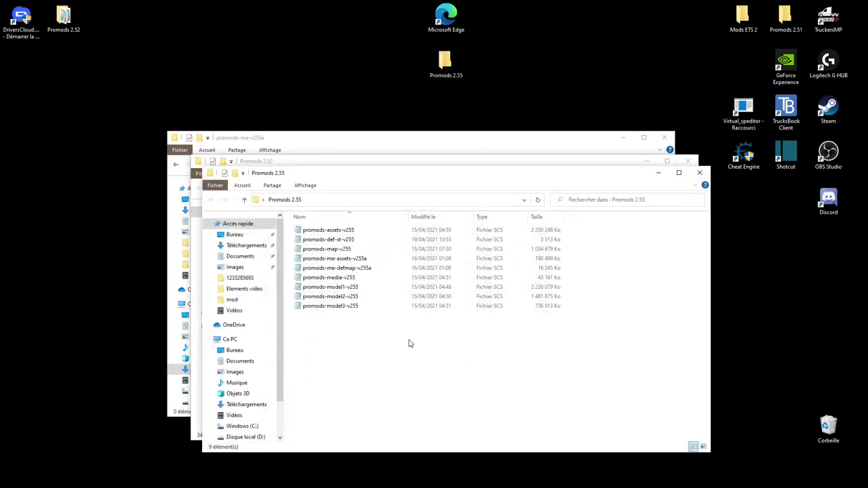
right_click(408, 344)
click(447, 402)
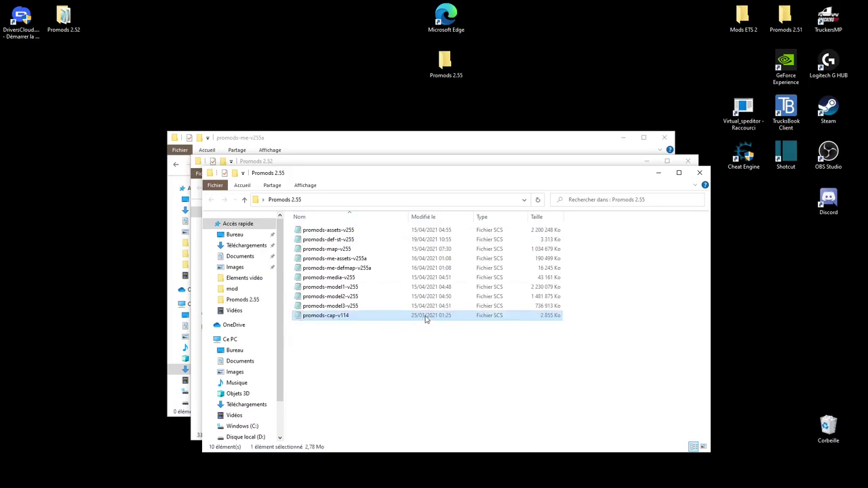
Move the six promods-tcp v128 files from Promods 2.52 into Promods 2.55 and close all open folder windows
click(465, 163)
scroll(694, 271, down, 1)
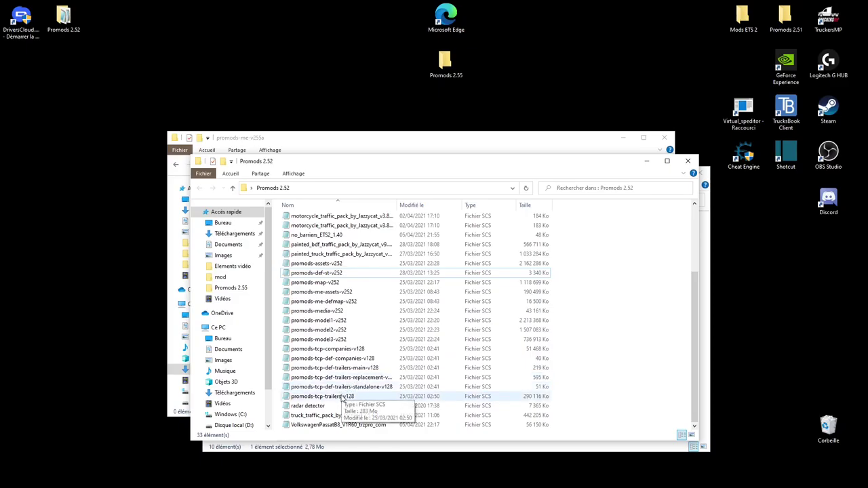
drag(277, 346, 326, 398)
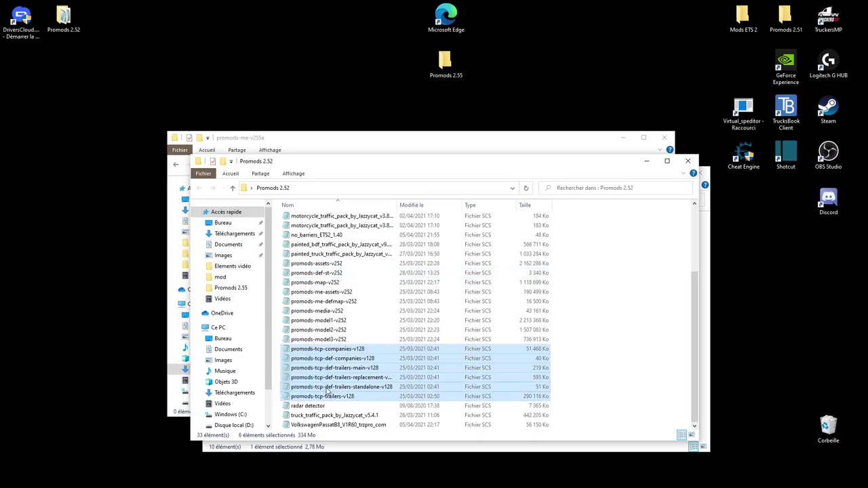
right_click(326, 397)
click(362, 334)
double_click(445, 65)
right_click(452, 393)
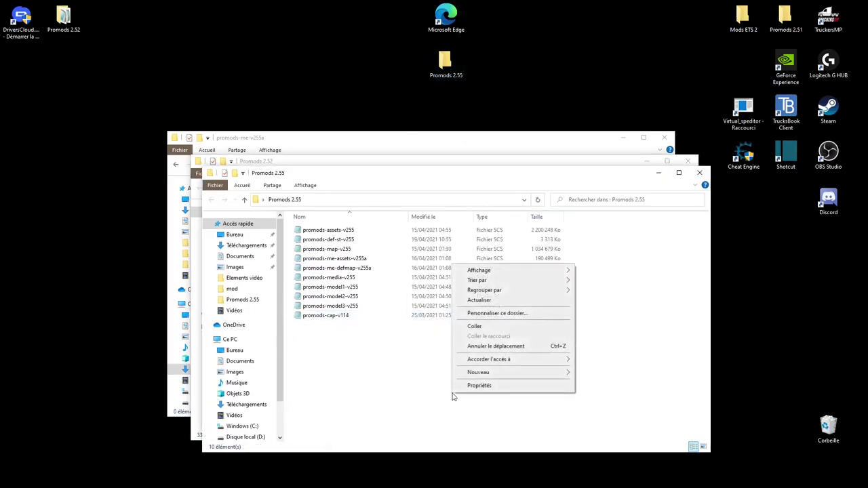
click(474, 326)
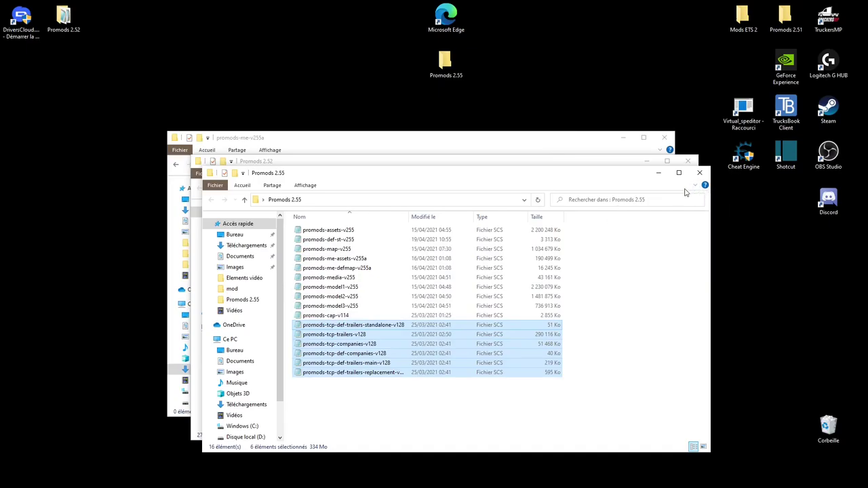
click(701, 173)
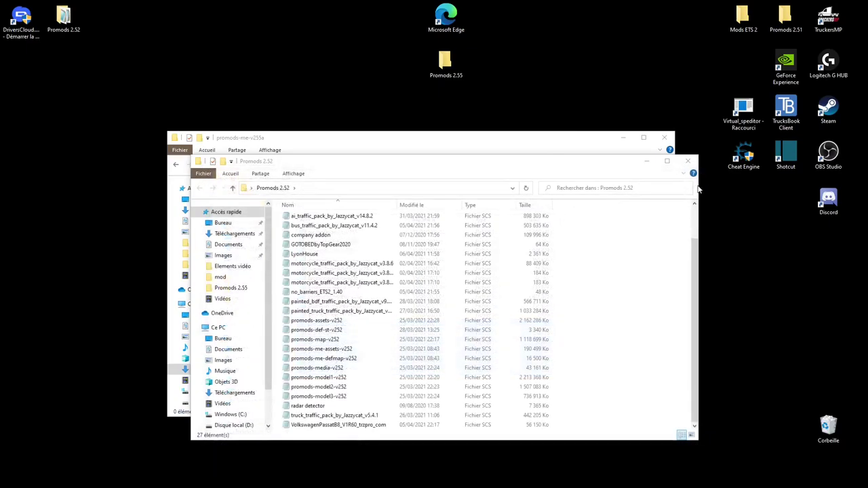
click(688, 161)
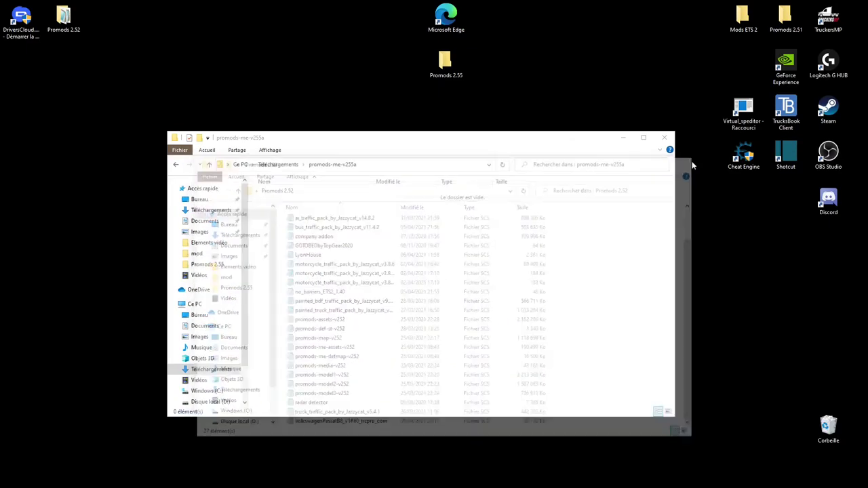
click(665, 138)
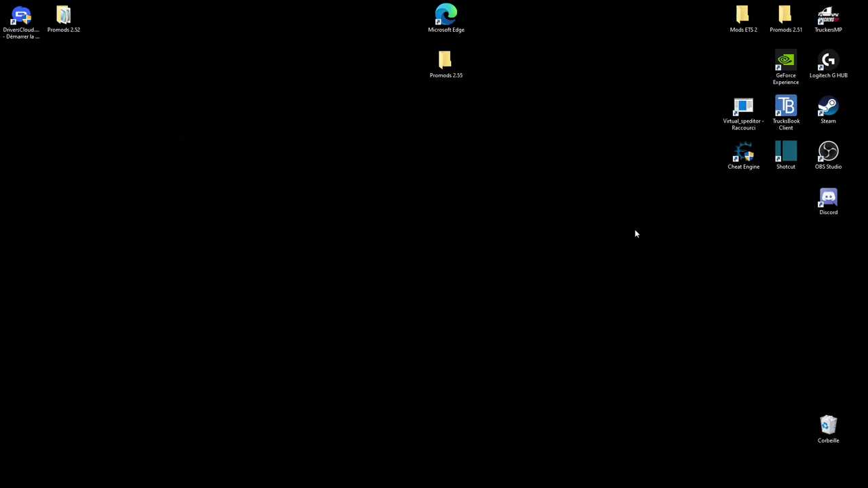
Open a folder window on the Euro Truck Simulator 2 mod folder and place it at the desktop's left edge
double_click(454, 70)
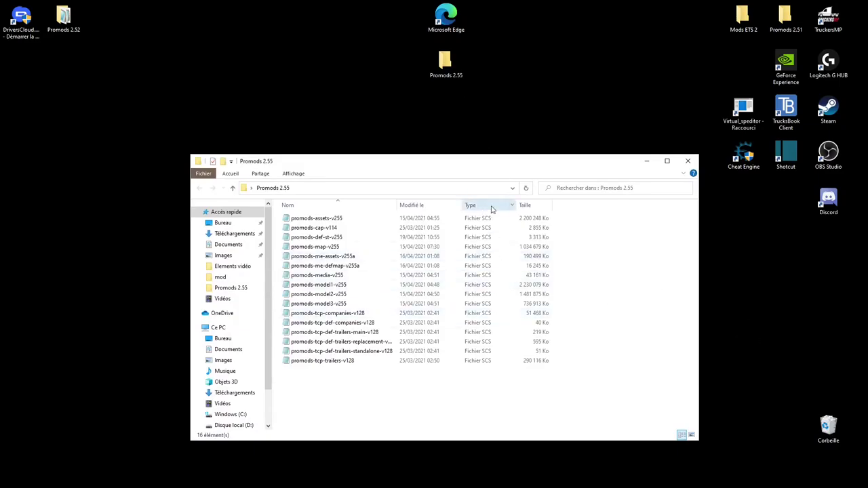
drag(505, 170, 326, 164)
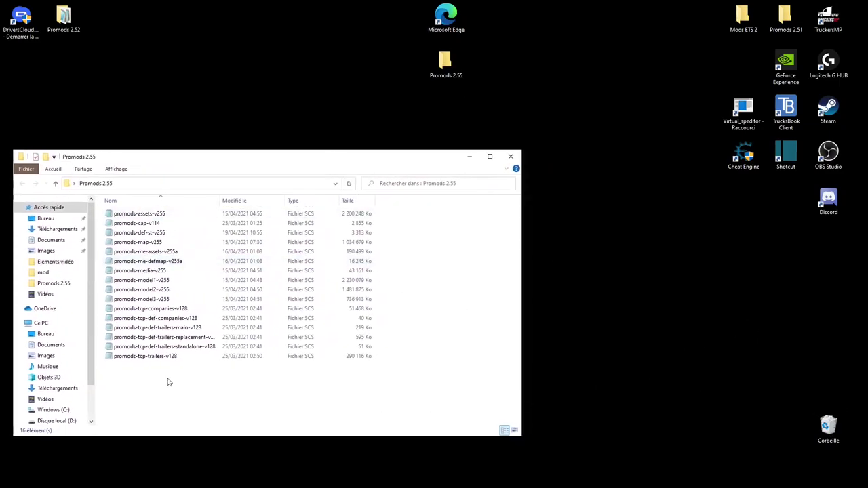
click(48, 273)
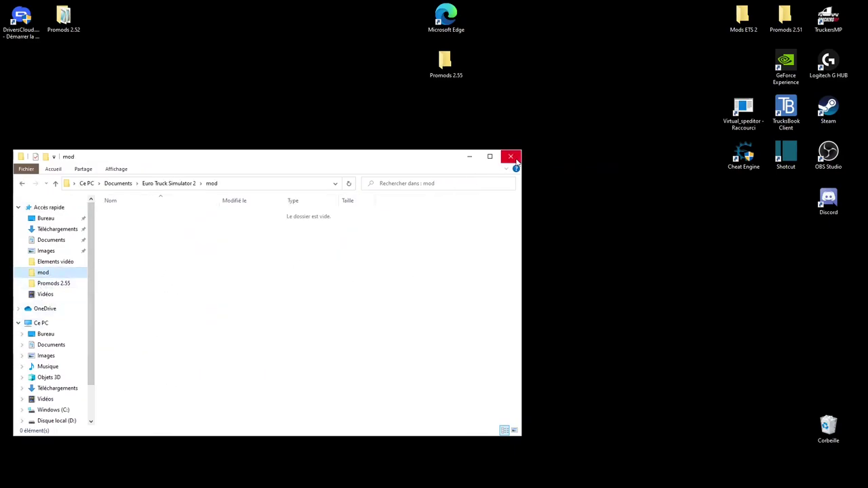
drag(437, 161, 426, 162)
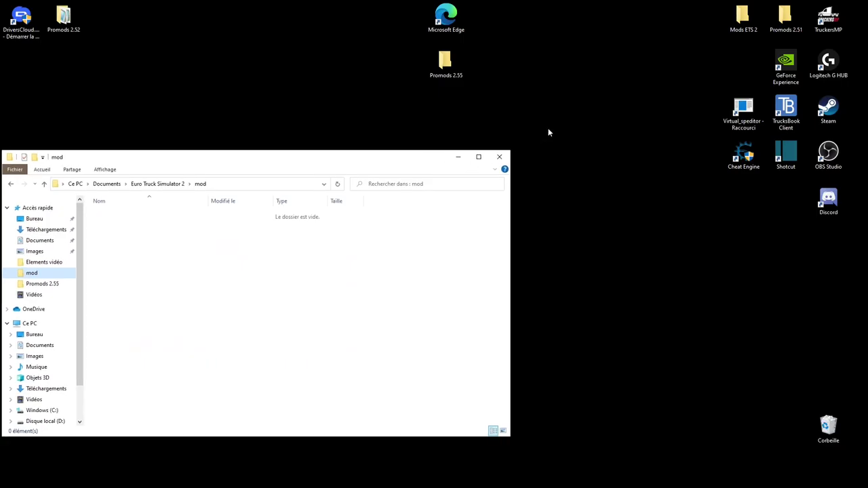
Open the Promods 2.55 folder in a second window and arrange it side by side with the narrowed mod folder window
click(439, 71)
double_click(451, 61)
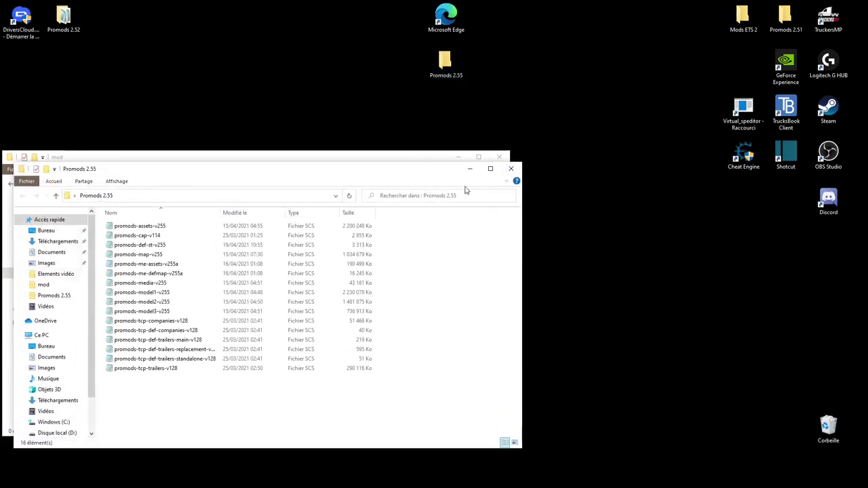
drag(342, 172, 798, 164)
click(360, 160)
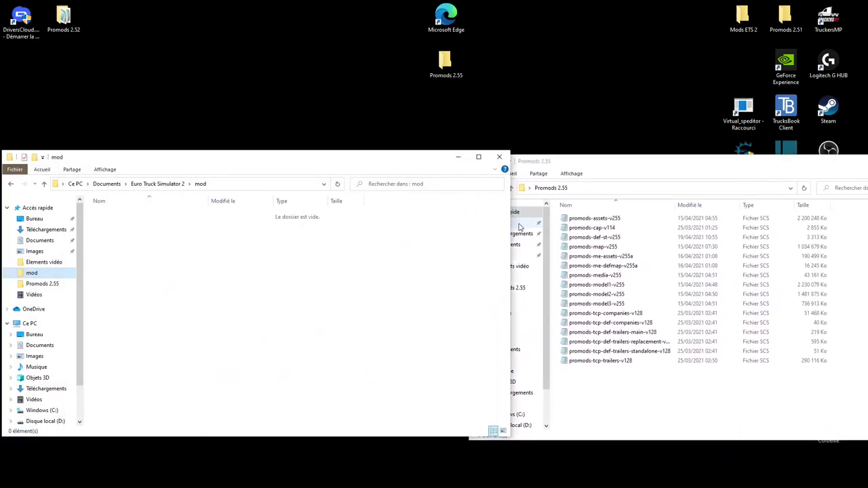
drag(510, 230, 376, 231)
drag(642, 166, 552, 161)
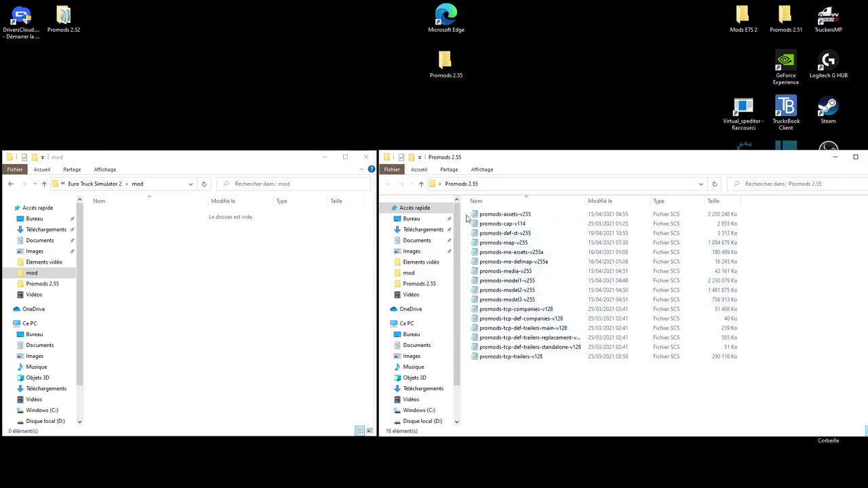
Move all sixteen files from the Promods 2.55 folder into Documents > Euro Truck Simulator 2 > mod and close the folder windows
drag(466, 217, 534, 376)
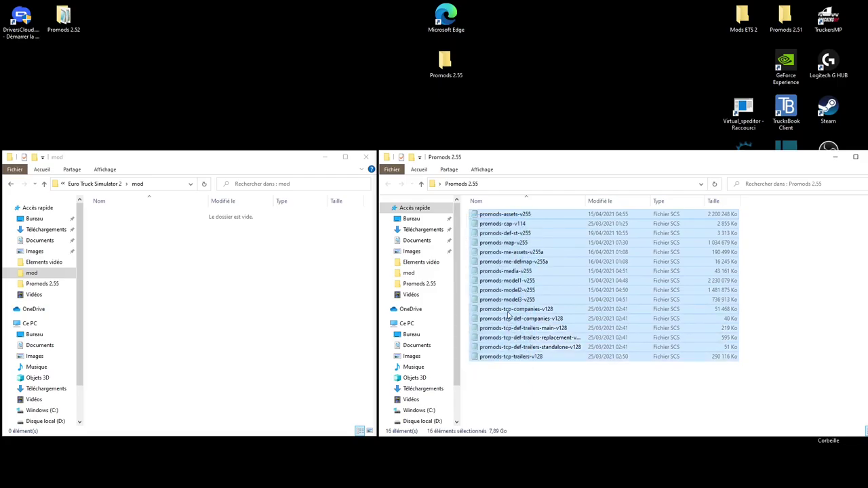
right_click(540, 347)
click(544, 257)
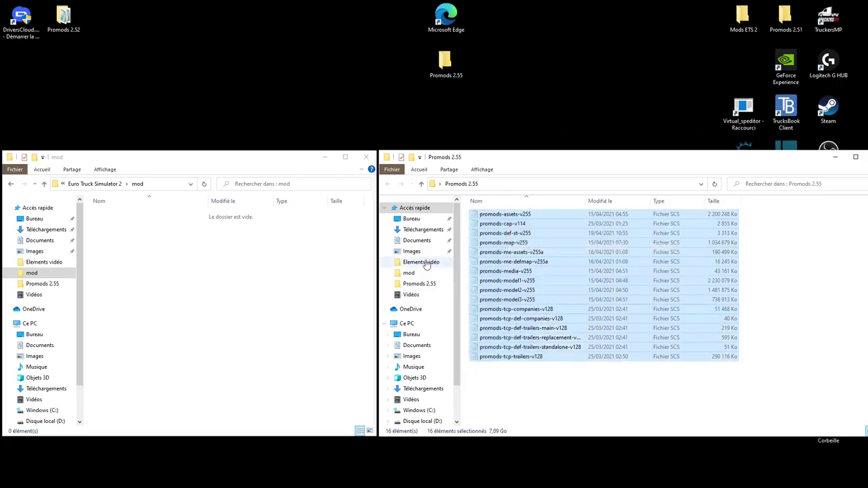
click(51, 348)
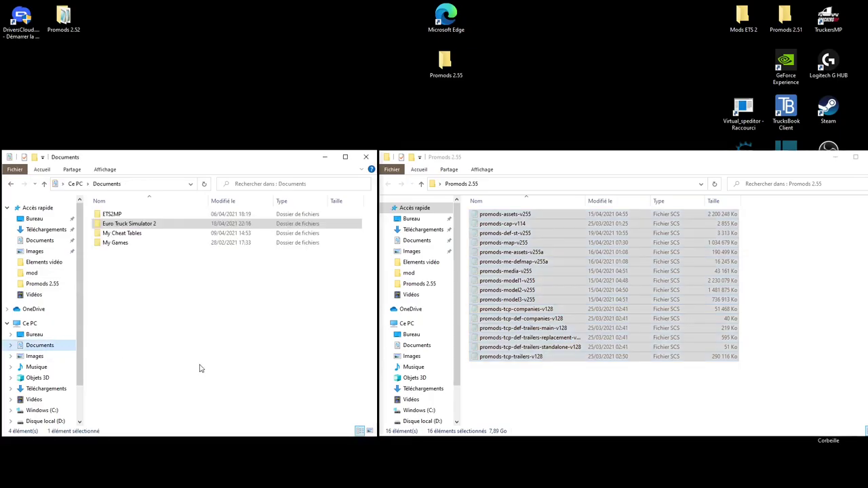
double_click(141, 228)
scroll(128, 397, down, 2)
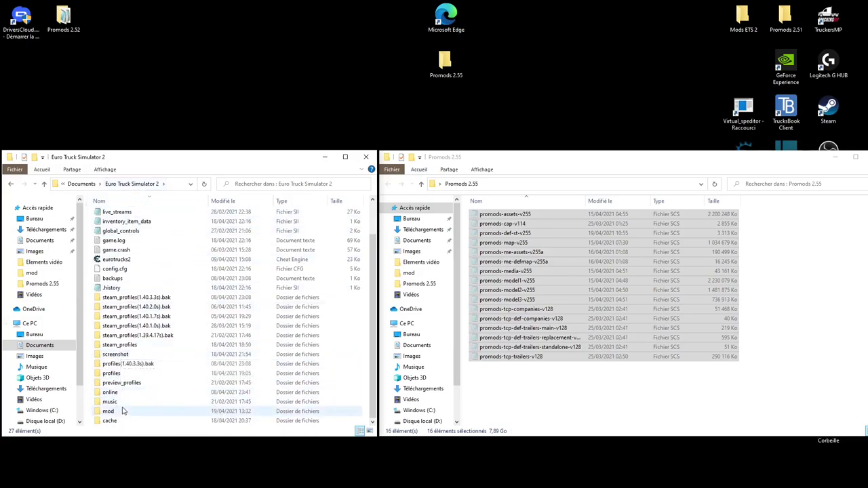
click(118, 413)
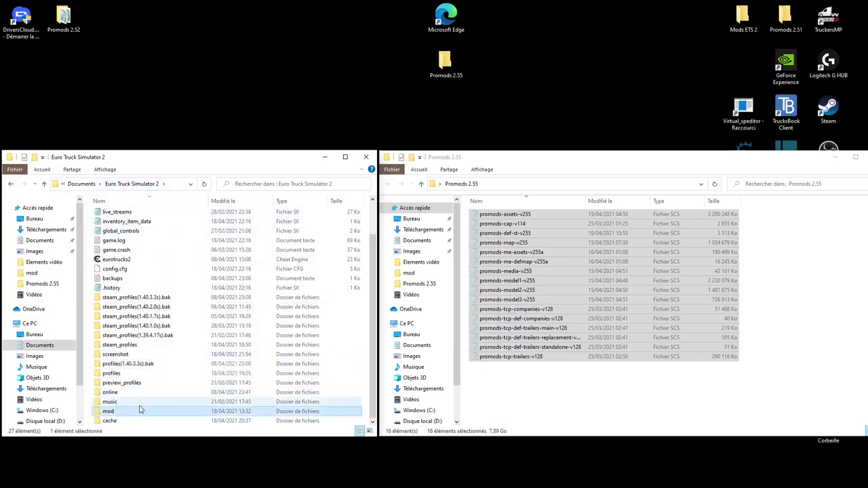
double_click(125, 413)
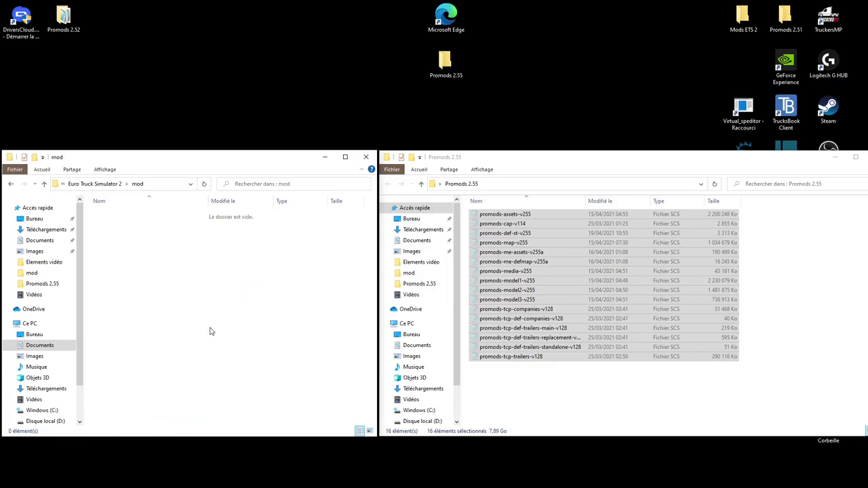
right_click(222, 275)
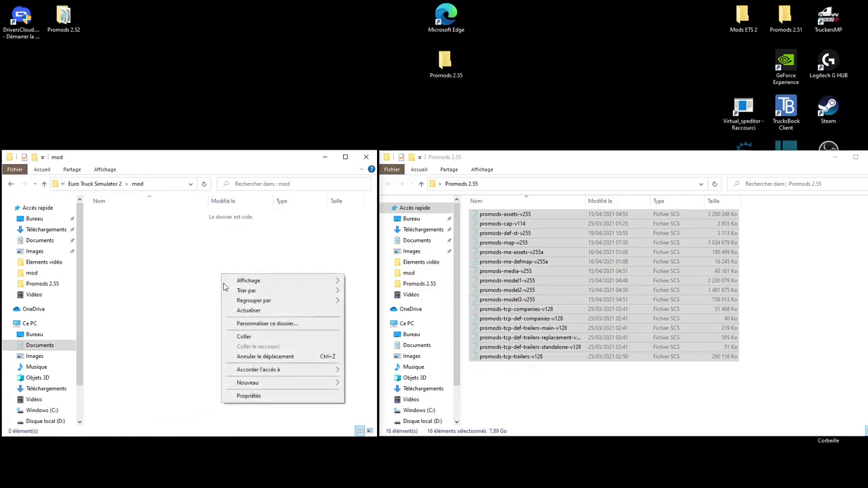
click(241, 337)
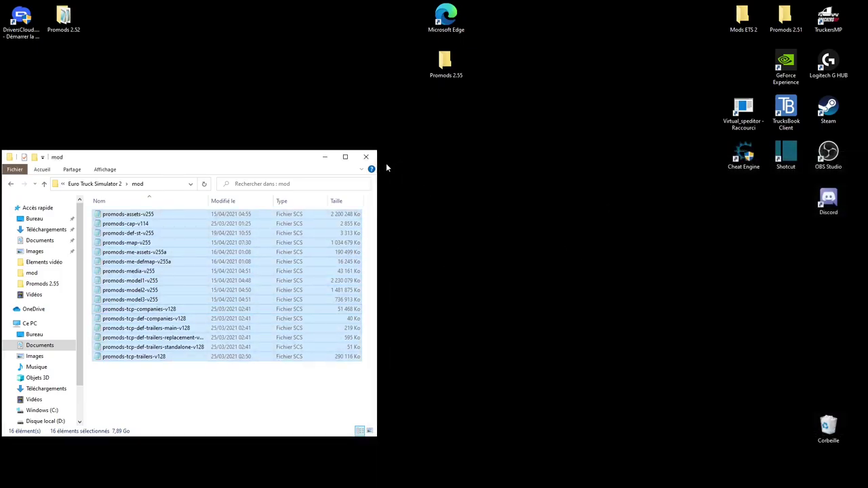
click(366, 158)
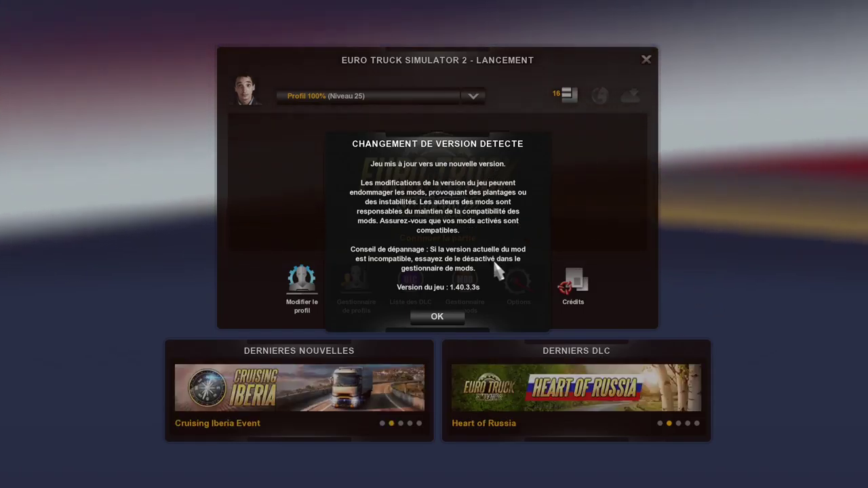
In Euro Truck Simulator 2, dismiss the version-change and SDK notices and select the level 111 profile
click(444, 324)
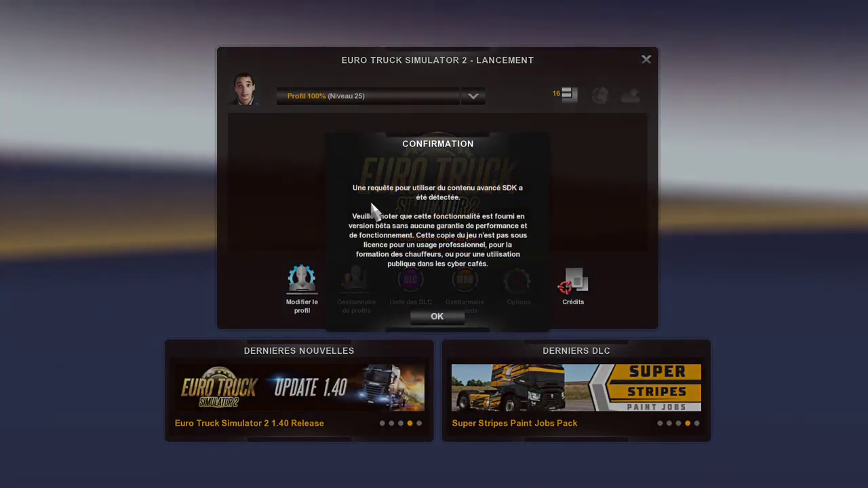
click(439, 319)
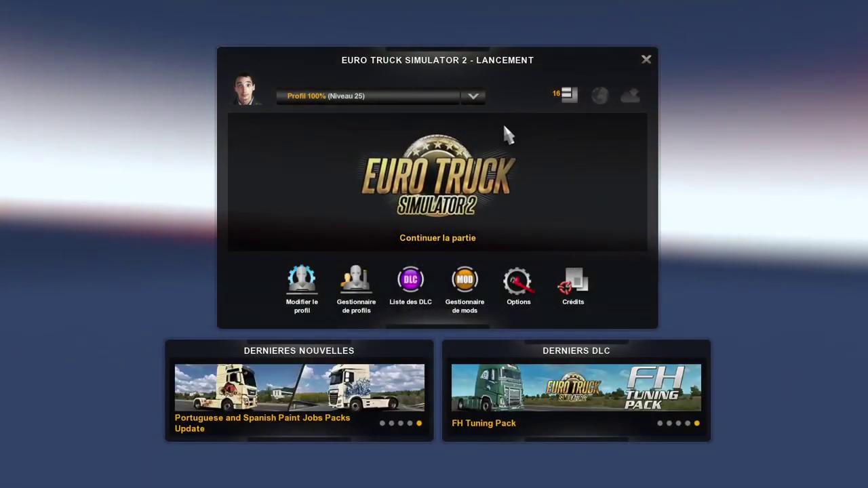
click(474, 97)
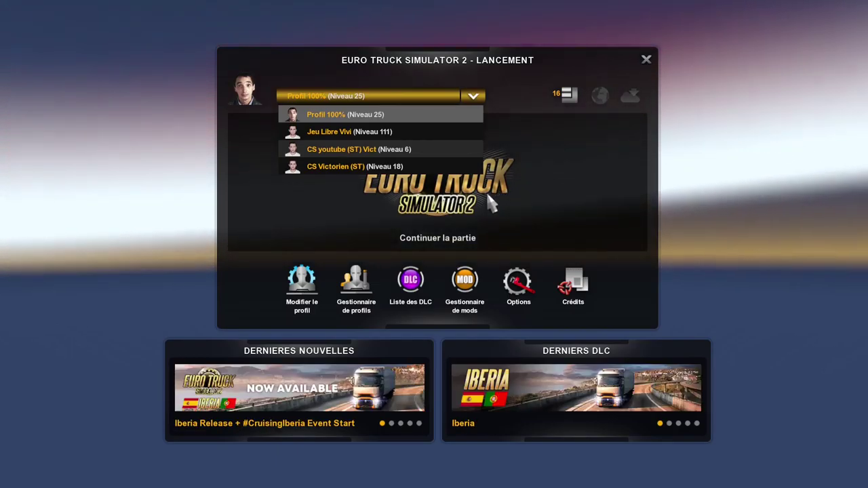
click(371, 134)
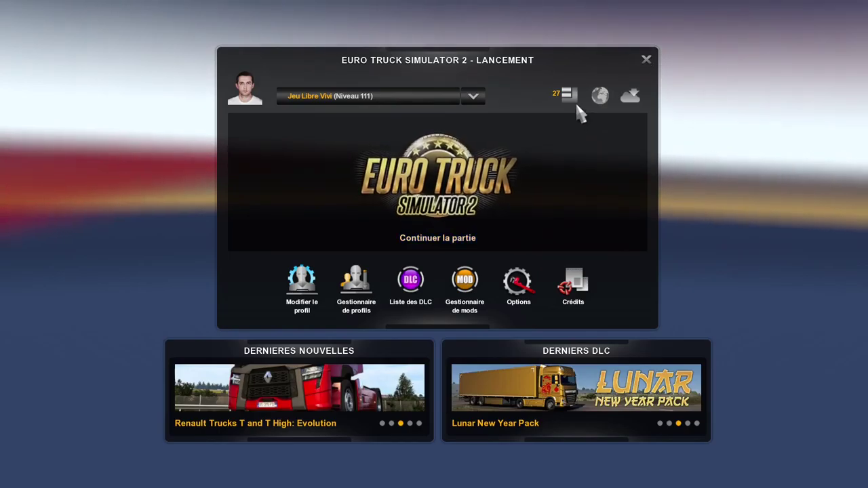
Open the mod manager for the selected profile and deactivate all active mods
click(465, 288)
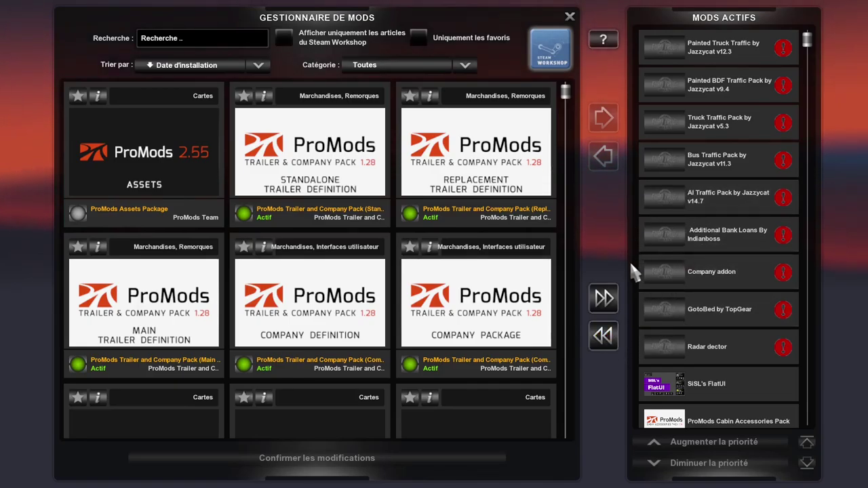
click(602, 335)
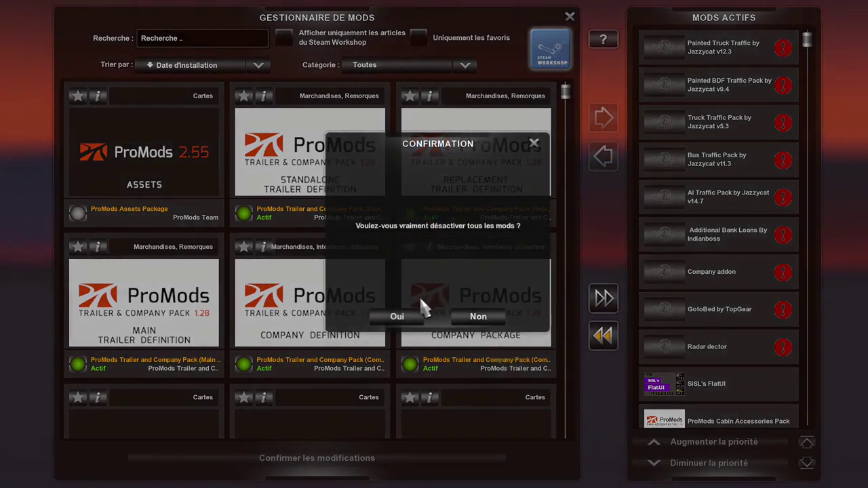